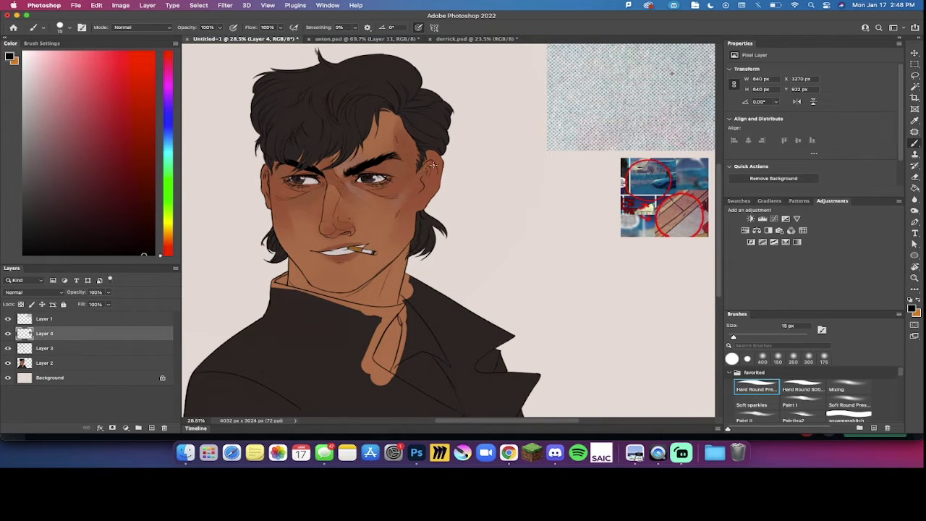
# Step: Examine the portrait's face, neck and coat up close and the circled comic background texture in the reference image
pyautogui.scroll(1, 433, 166)
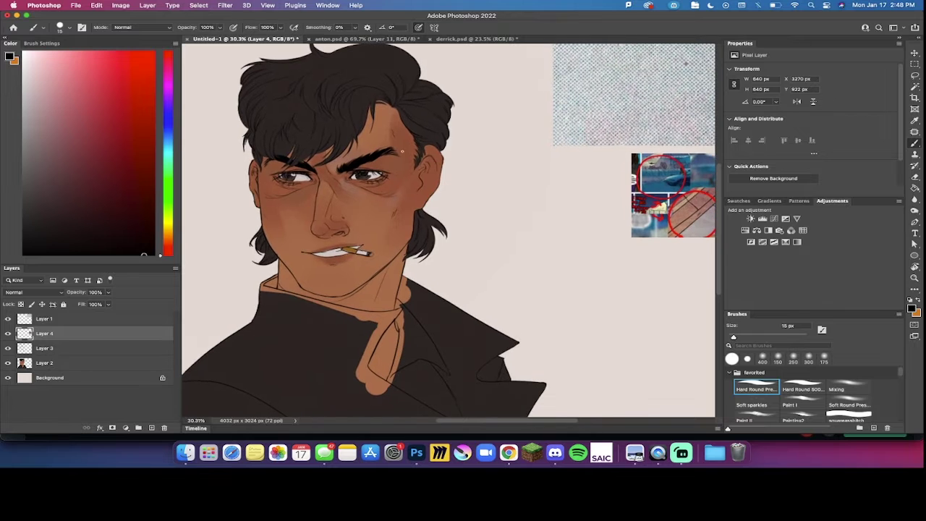
pyautogui.scroll(10, 401, 152)
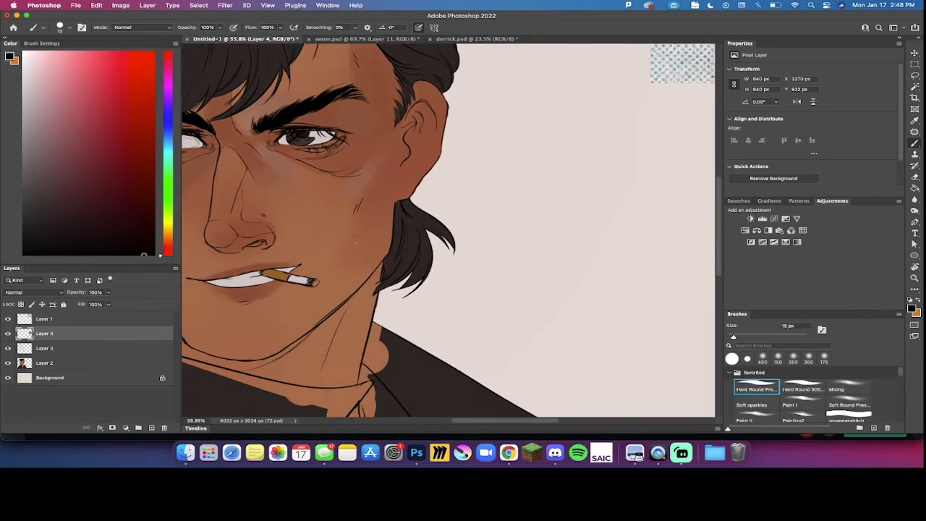
pyautogui.scroll(3, 375, 247)
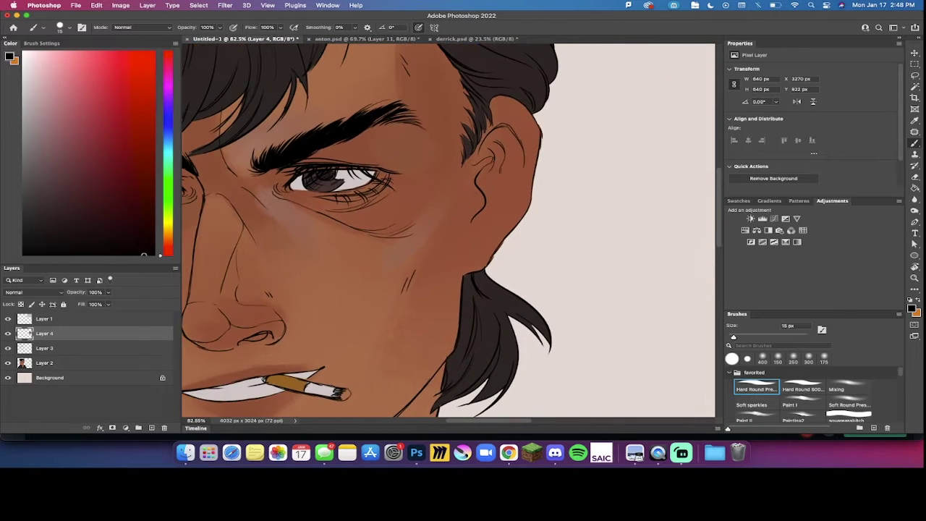
pyautogui.scroll(-10, 384, 175)
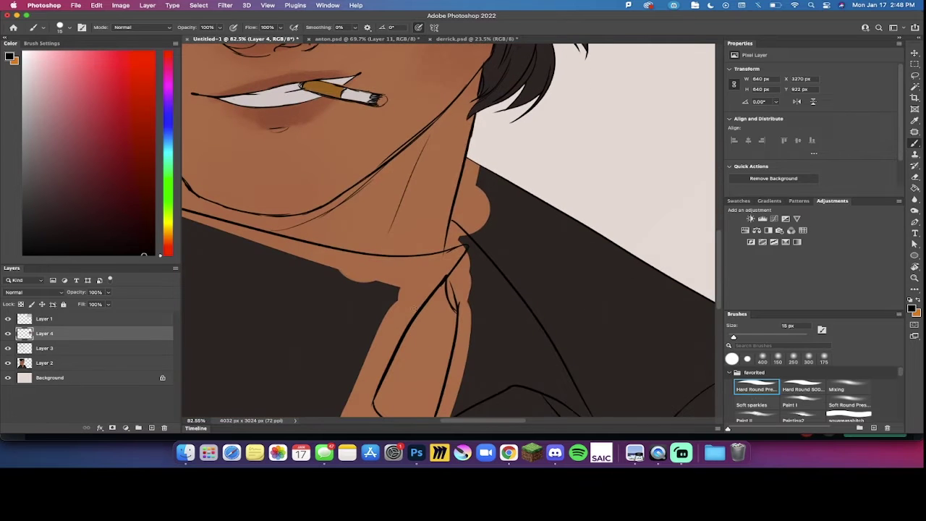
pyautogui.scroll(10, 377, 268)
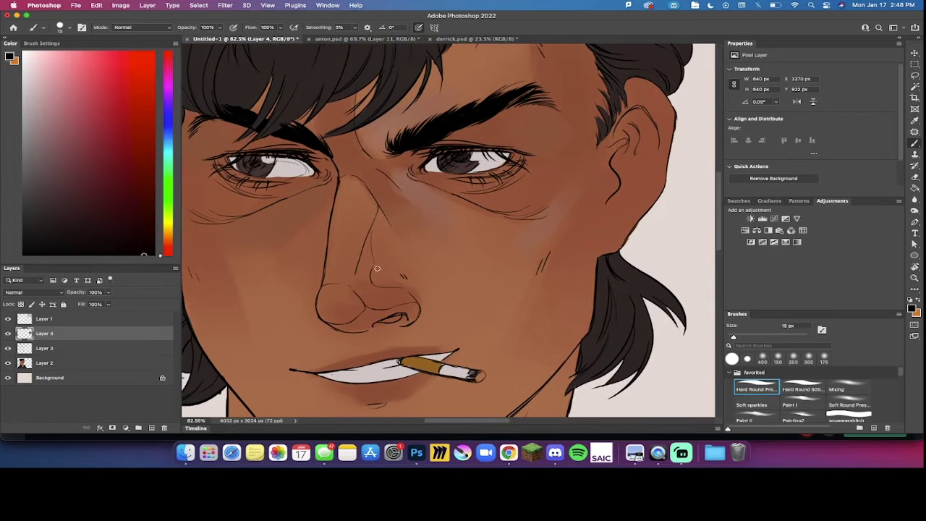
pyautogui.scroll(-10, 418, 233)
pyautogui.hscroll(8, 418, 234)
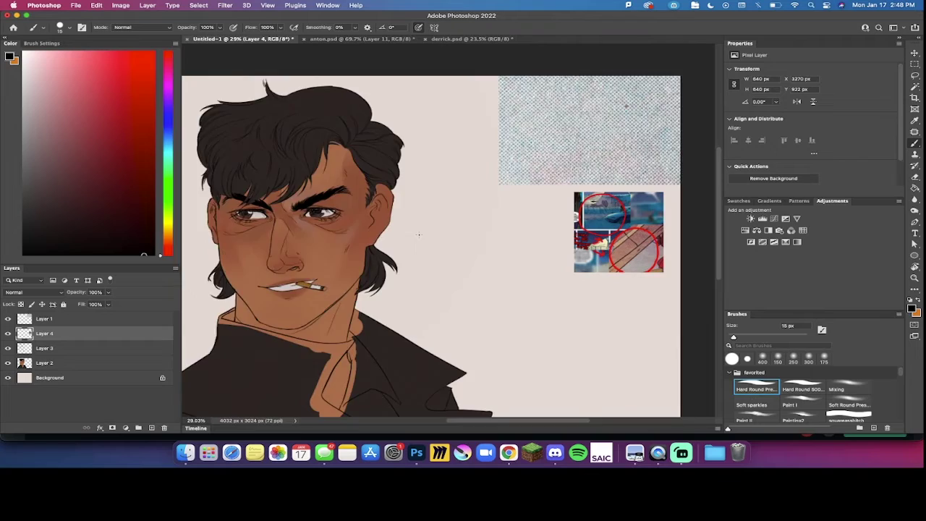
pyautogui.scroll(10, 457, 237)
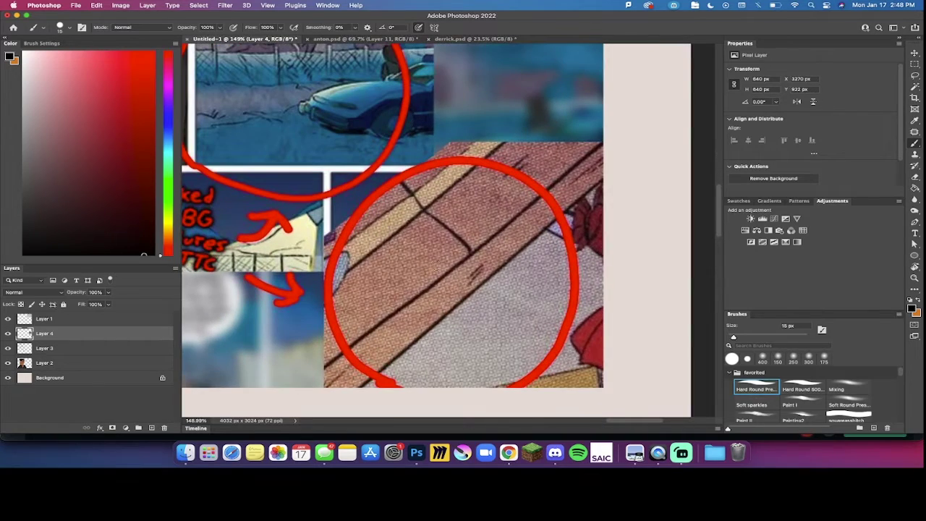
pyautogui.scroll(-10, 451, 284)
pyautogui.scroll(5, 450, 284)
pyautogui.hscroll(-5, 451, 284)
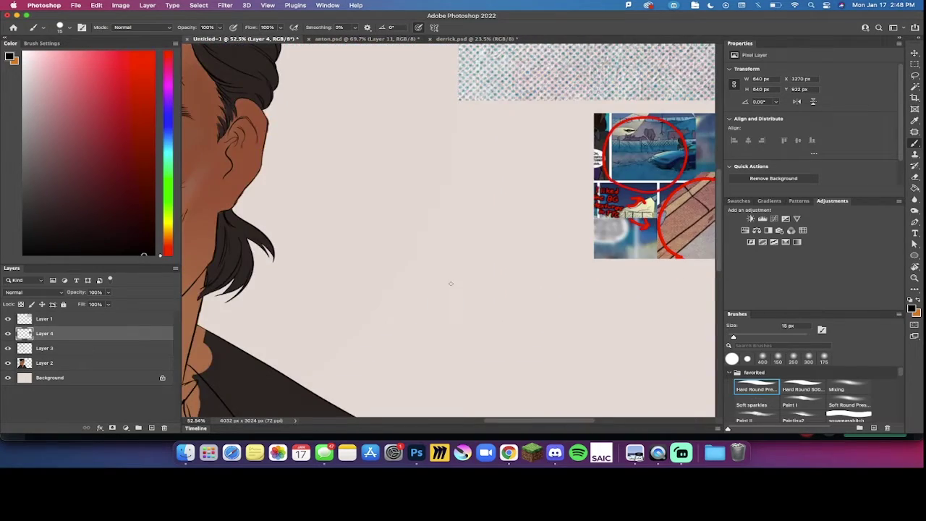
pyautogui.hscroll(-5, 450, 283)
pyautogui.scroll(-3, 448, 289)
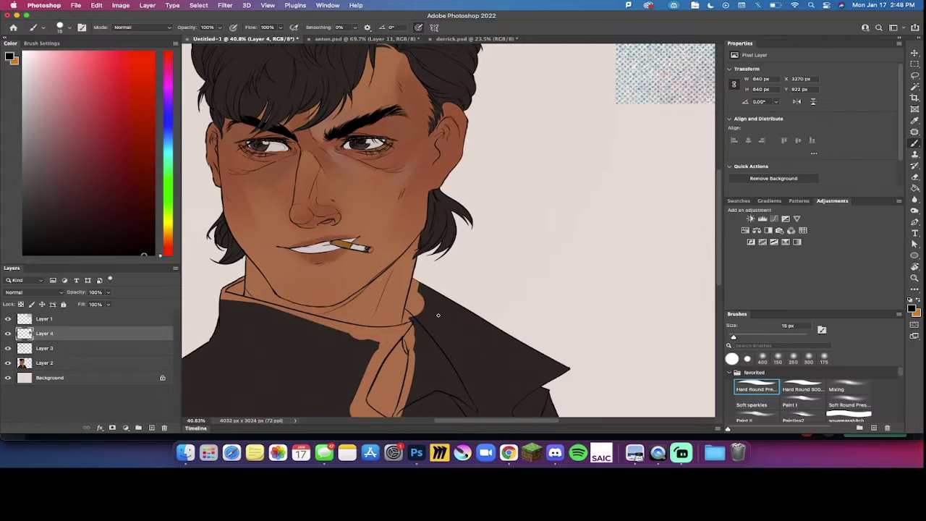
pyautogui.scroll(-3, 438, 314)
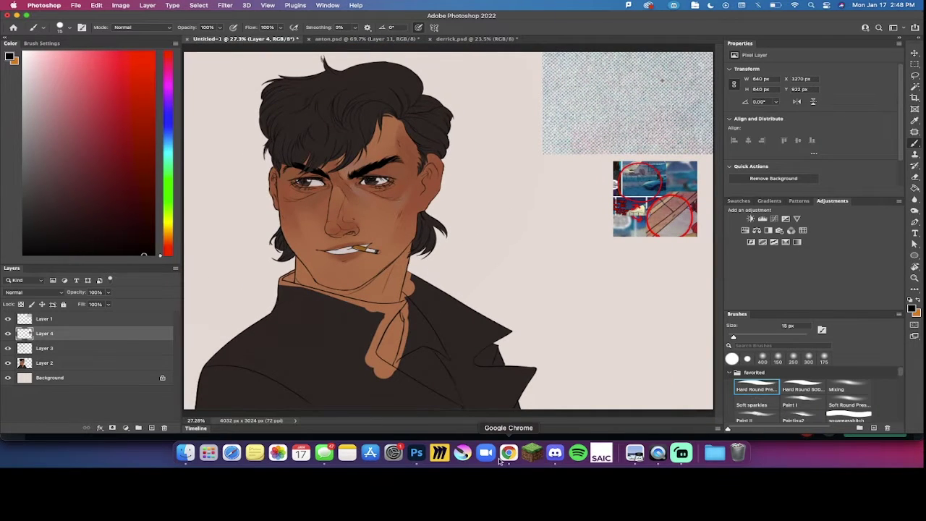
# Step: Switch to Chrome and inspect the vintage CMYK printer texture from 123RF in the halftone image results
pyautogui.click(508, 453)
pyautogui.click(209, 36)
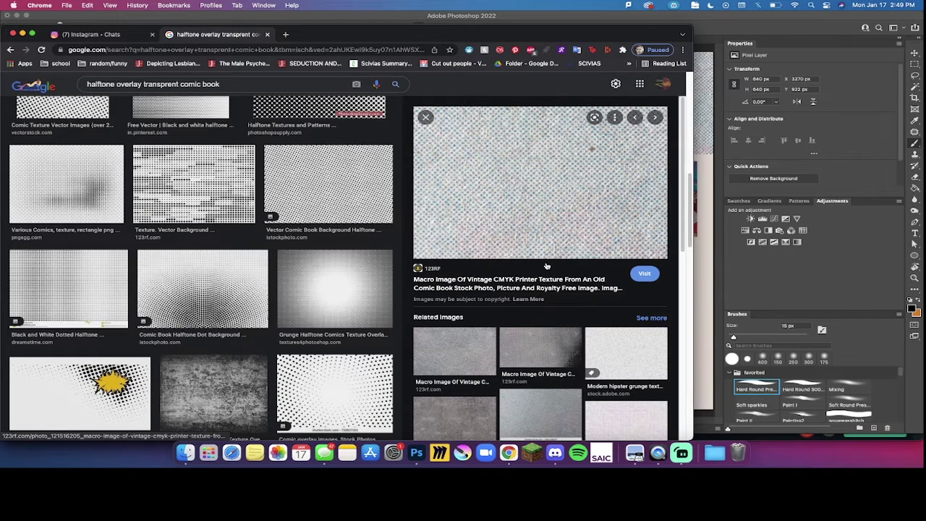
pyautogui.scroll(-5, 272, 305)
pyautogui.scroll(-6, 272, 305)
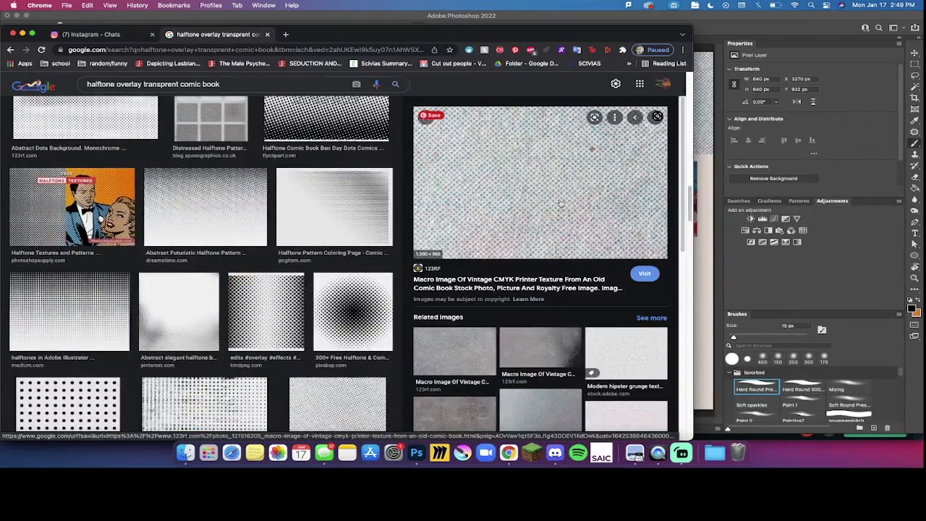
pyautogui.scroll(3, 561, 203)
pyautogui.scroll(3, 510, 371)
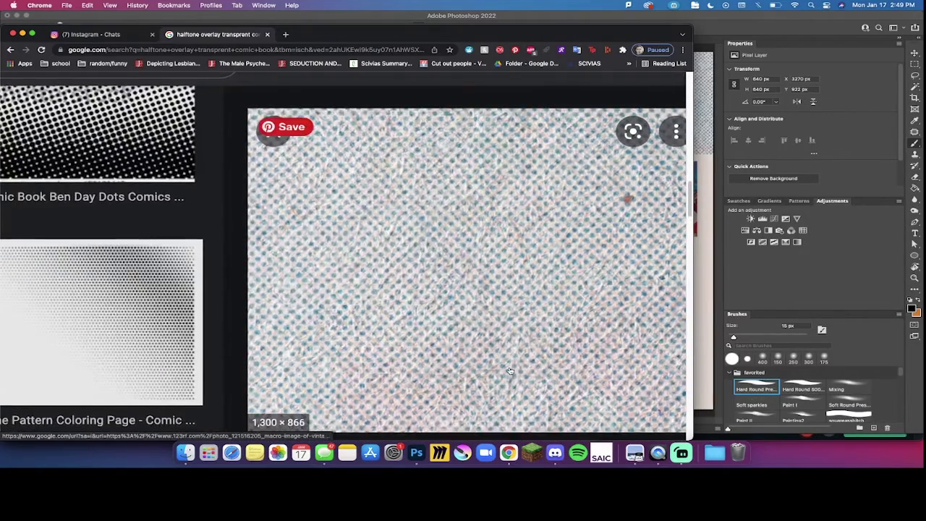
pyautogui.scroll(-6, 481, 200)
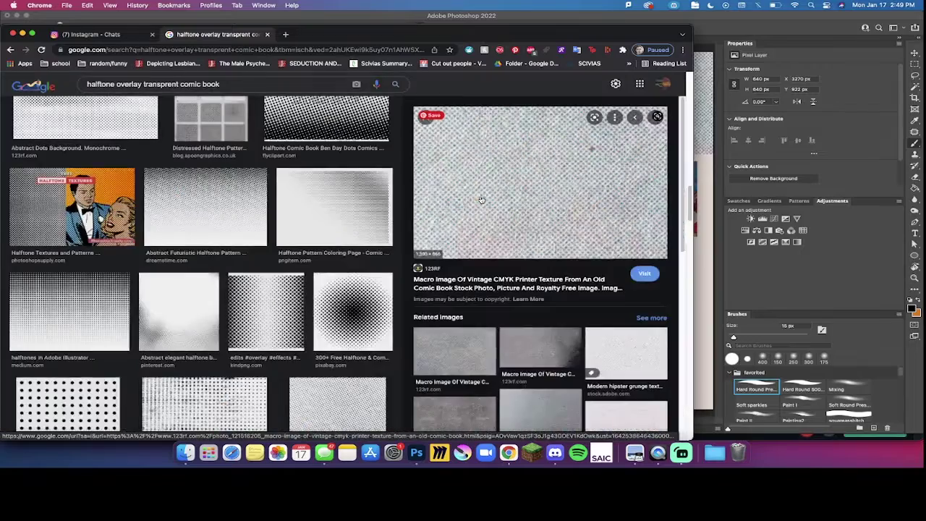
# Step: Browse more halftone overlay results and preview the related Stockvault cmyk and Shutterstock halftone textures
pyautogui.scroll(-10, 348, 275)
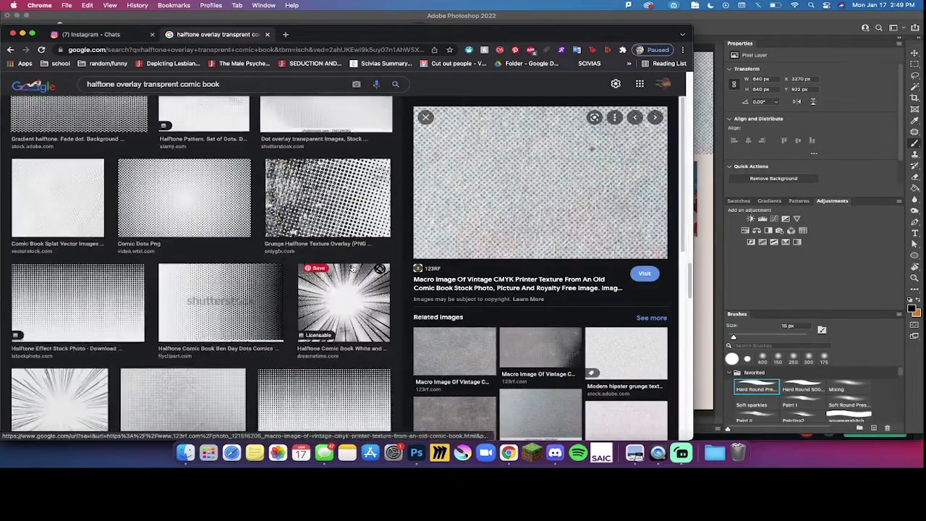
pyautogui.scroll(-12, 352, 269)
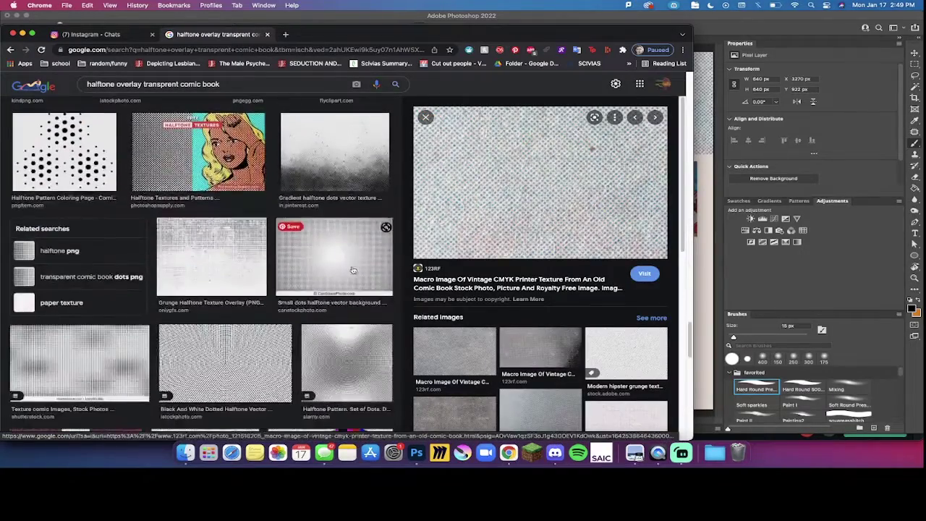
pyautogui.scroll(-8, 352, 269)
pyautogui.scroll(-5, 471, 370)
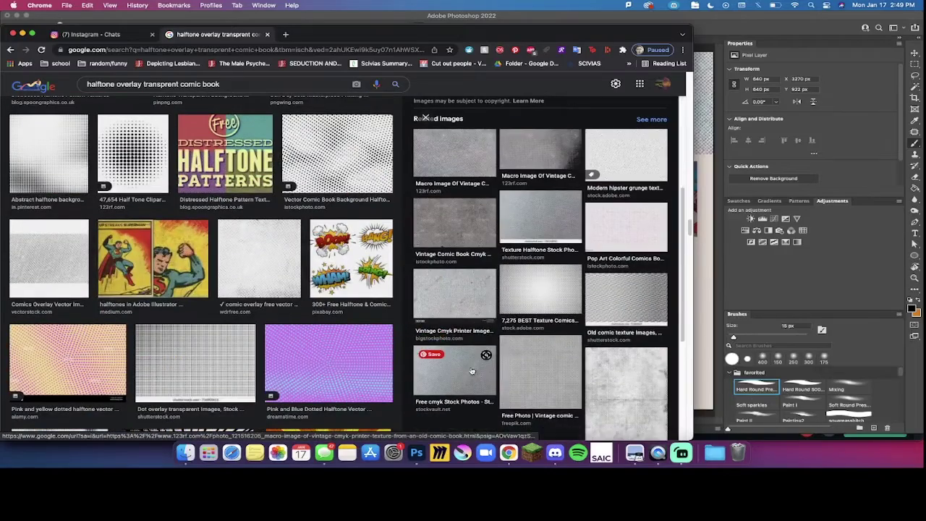
pyautogui.click(471, 370)
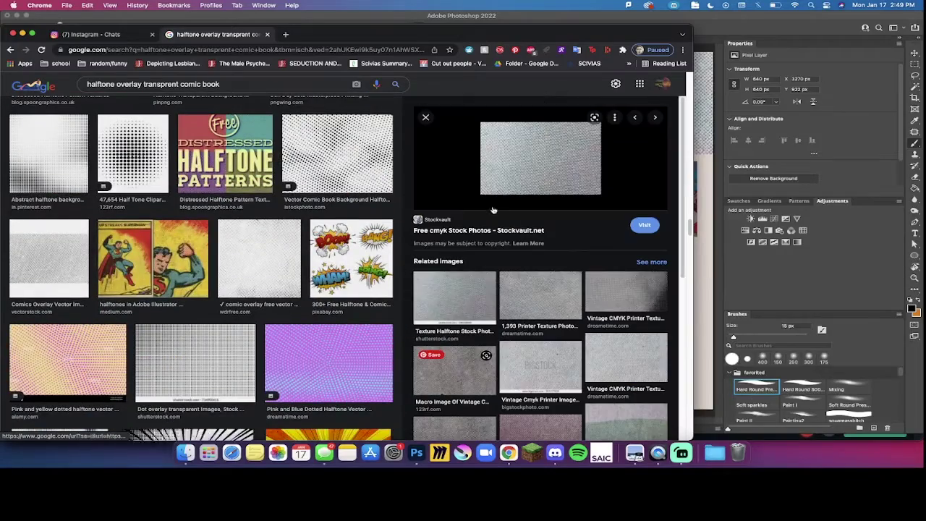
pyautogui.click(448, 299)
pyautogui.scroll(3, 386, 235)
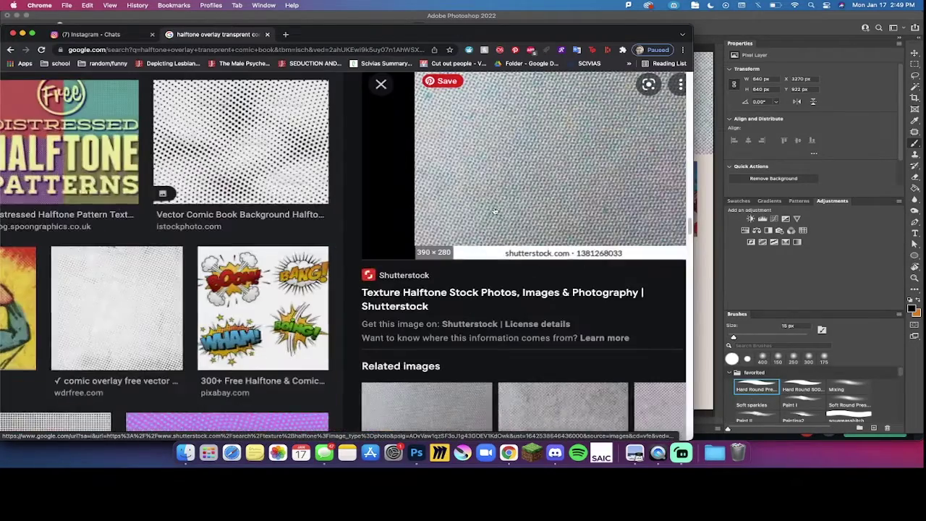
# Step: Return to Photoshop and compare the circled comic texture reference with the halftone image and the portrait
pyautogui.click(702, 210)
pyautogui.scroll(3, 678, 219)
pyautogui.hscroll(5, 678, 219)
pyautogui.scroll(3, 675, 225)
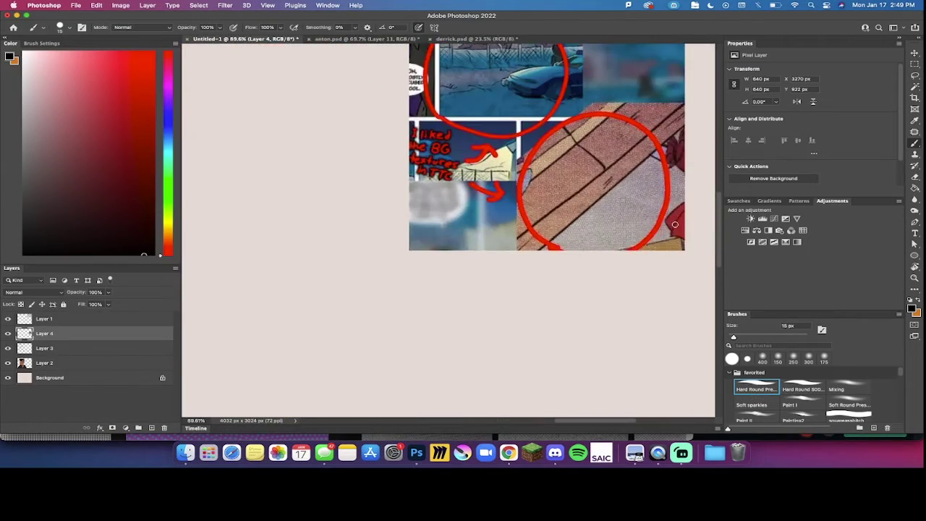
pyautogui.scroll(5, 674, 224)
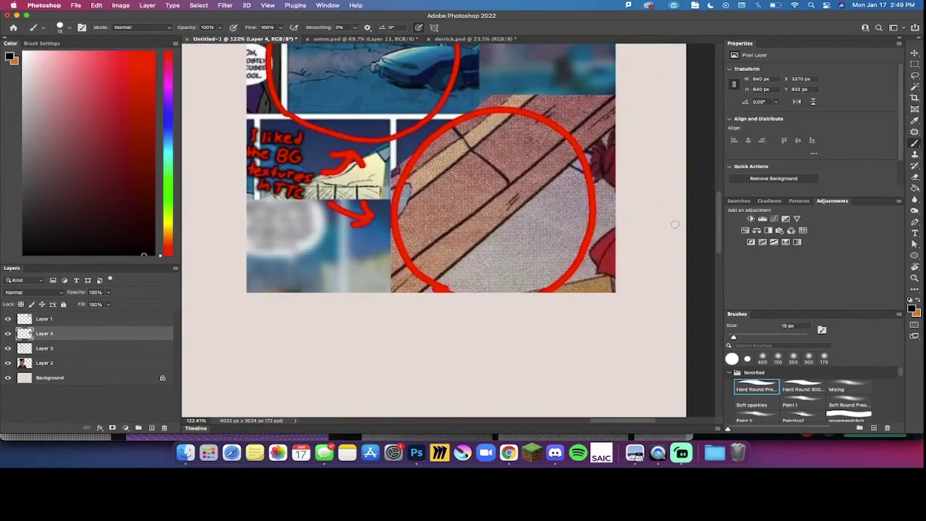
pyautogui.scroll(-5, 674, 224)
pyautogui.scroll(-3, 675, 232)
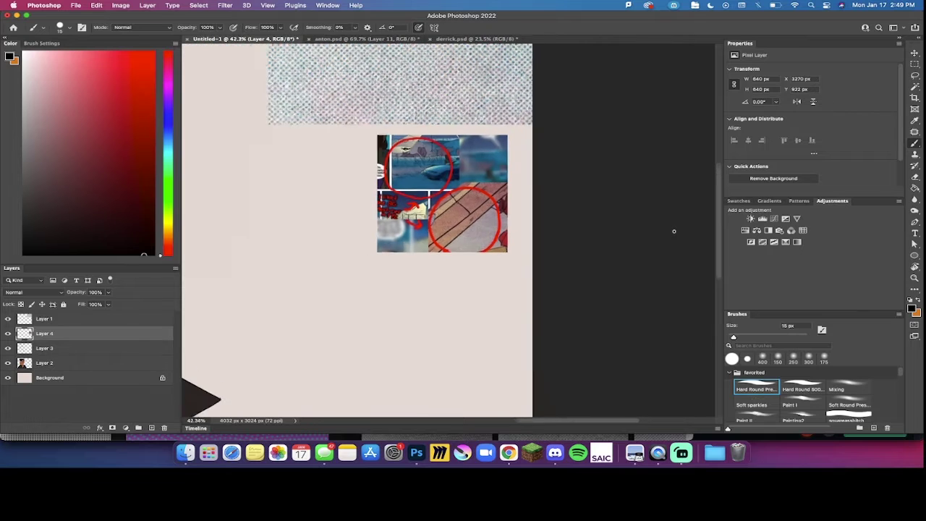
pyautogui.hscroll(-10, 675, 232)
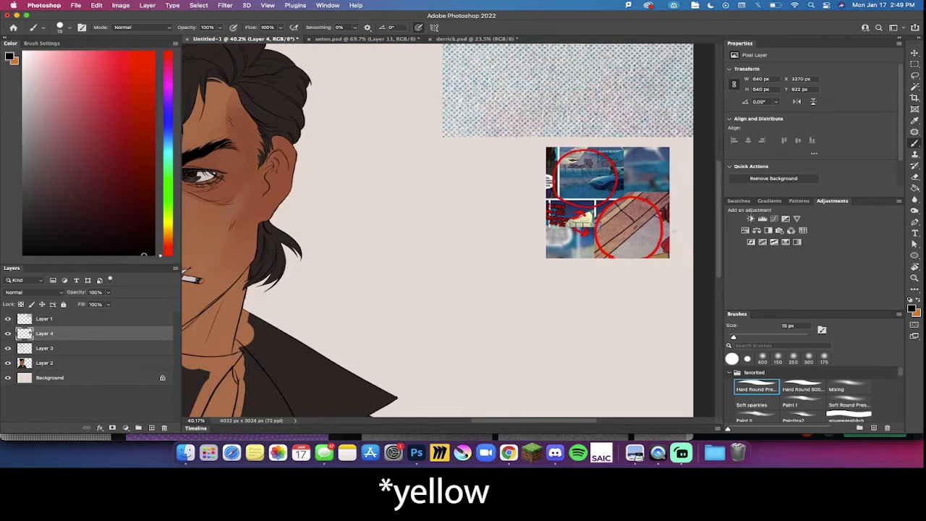
pyautogui.scroll(-2, 674, 232)
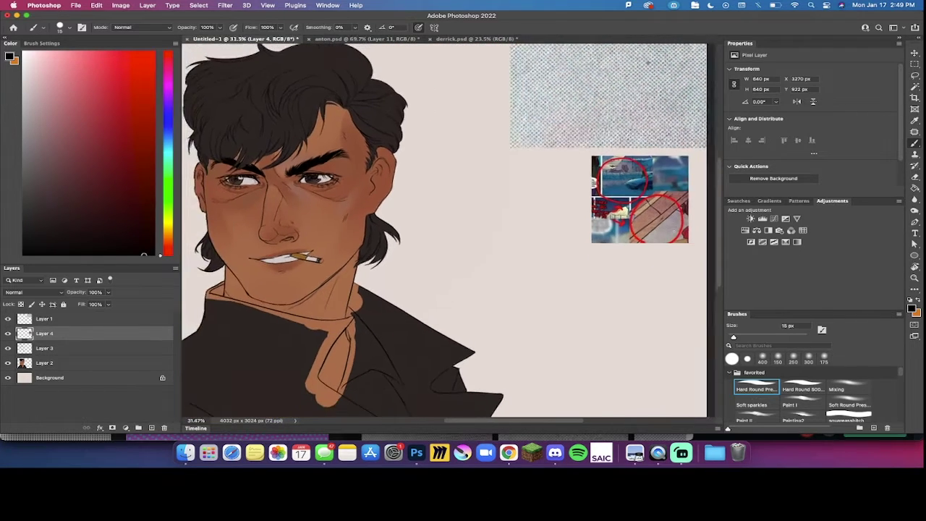
pyautogui.scroll(1, 674, 231)
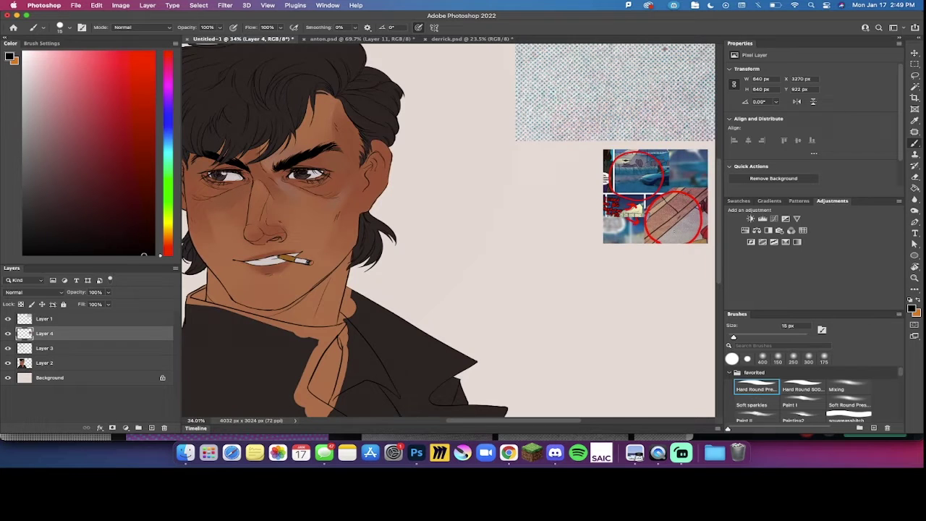
pyautogui.scroll(5, 674, 232)
pyautogui.hscroll(2, 674, 232)
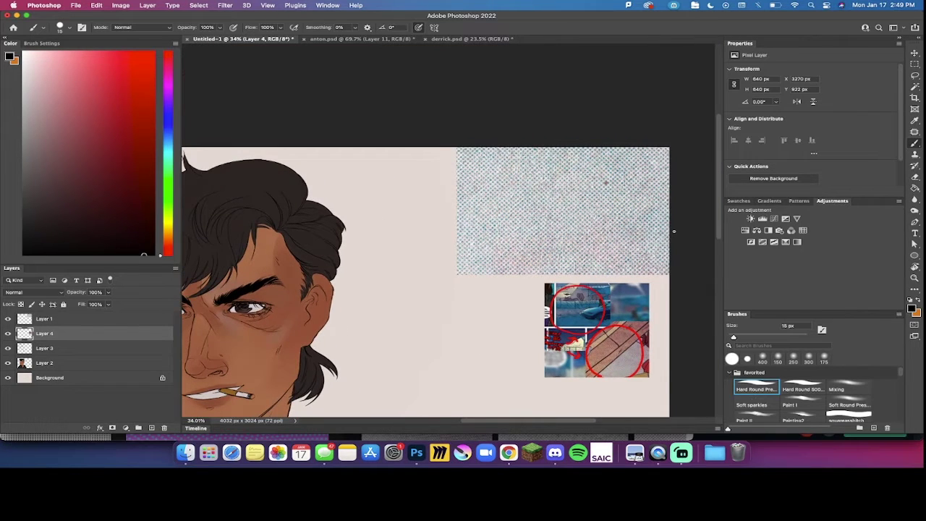
pyautogui.scroll(-3, 674, 232)
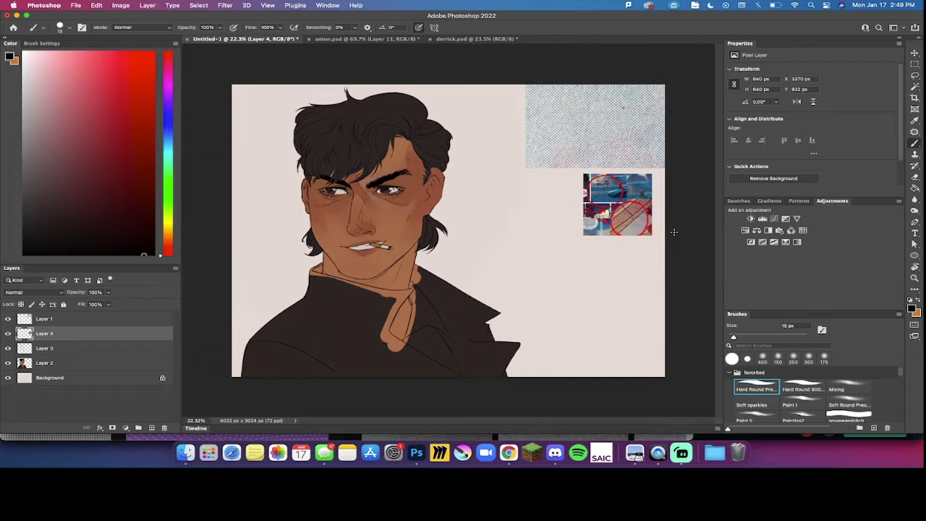
# Step: Move the halftone texture on Layer 1 over the figure's mouth and chest, scaling it to about 140% with a rotation of about 0.87°
pyautogui.click(68, 318)
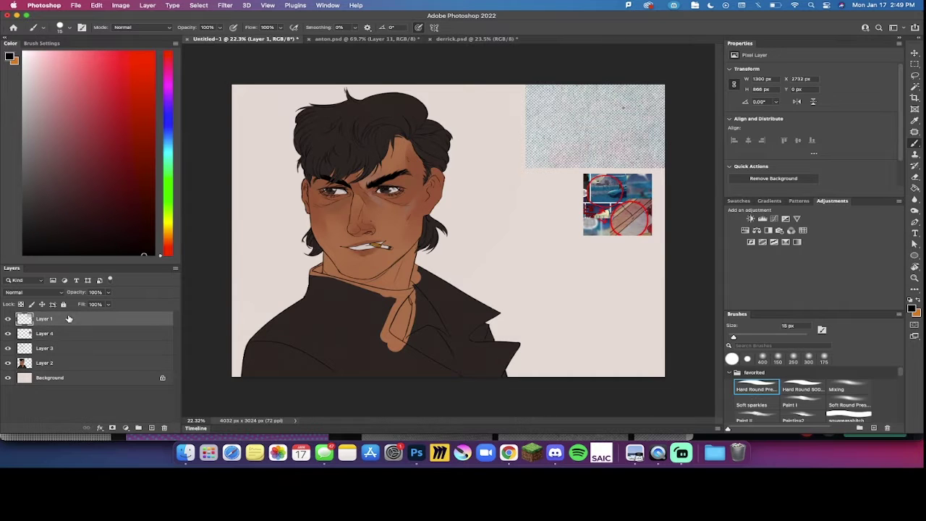
pyautogui.press('super+t')
pyautogui.moveTo(524, 170); pyautogui.dragTo(402, 258)
pyautogui.moveTo(528, 155); pyautogui.dragTo(450, 254)
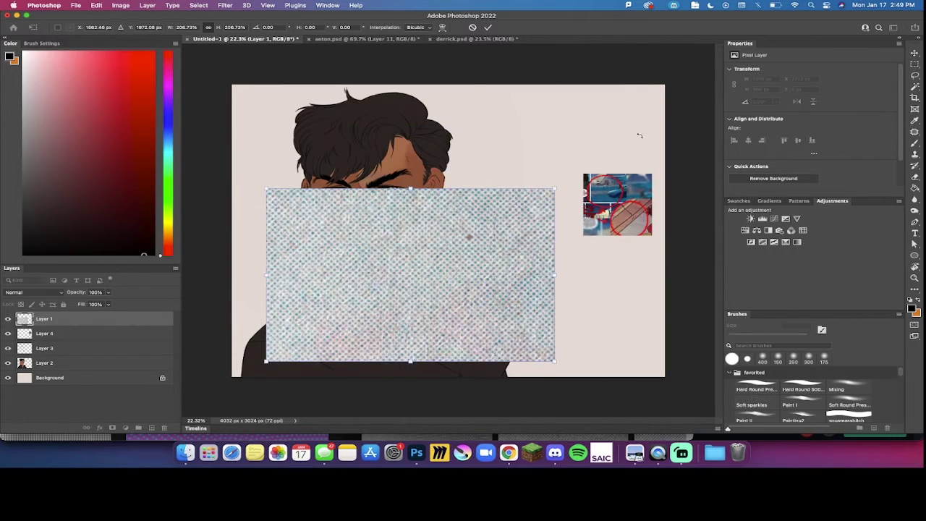
pyautogui.moveTo(561, 185); pyautogui.dragTo(450, 232)
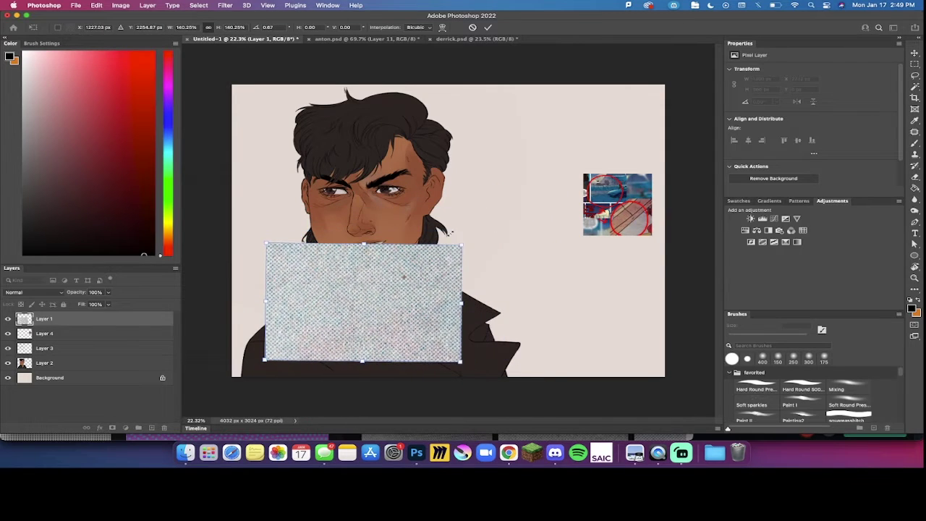
pyautogui.press('Return')
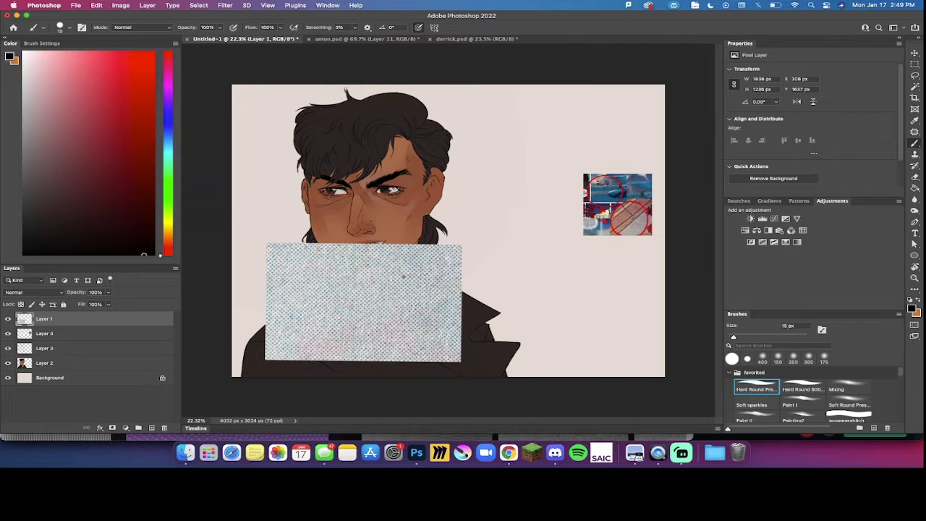
# Step: Scale the halftone texture on Layer 1 down slightly, keeping it over the figure's chest
pyautogui.press('super+t')
pyautogui.moveTo(464, 240)
pyautogui.mouseDown()
pyautogui.moveTo(439, 255)
pyautogui.moveTo(372, 196)
pyautogui.moveTo(359, 207)
pyautogui.mouseUp()
pyautogui.press('Return')
# Step: Paste a second copy of the halftone texture above the first and nudge it down and left to close the seam between them
pyautogui.press('super+v')
pyautogui.press('super+t')
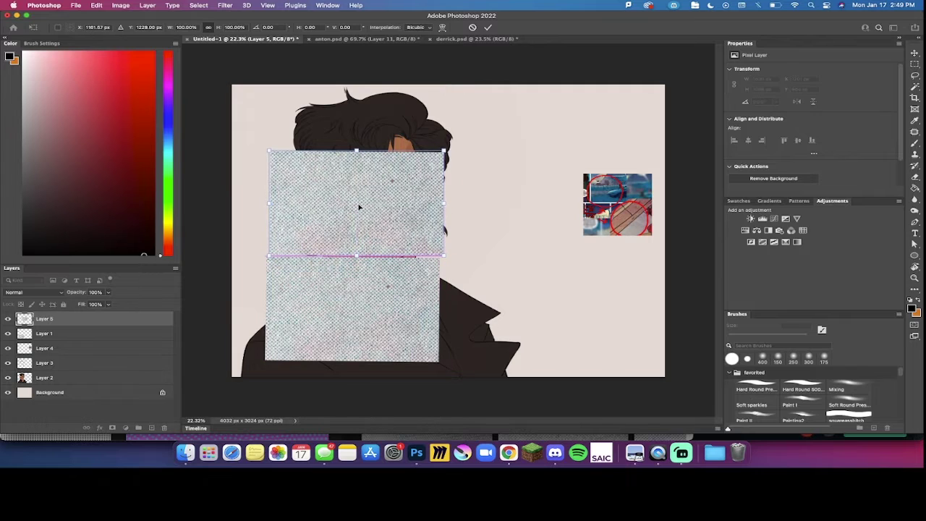
pyautogui.press('Down')
pyautogui.press('Down')
pyautogui.press('Down')
pyautogui.press('Down')
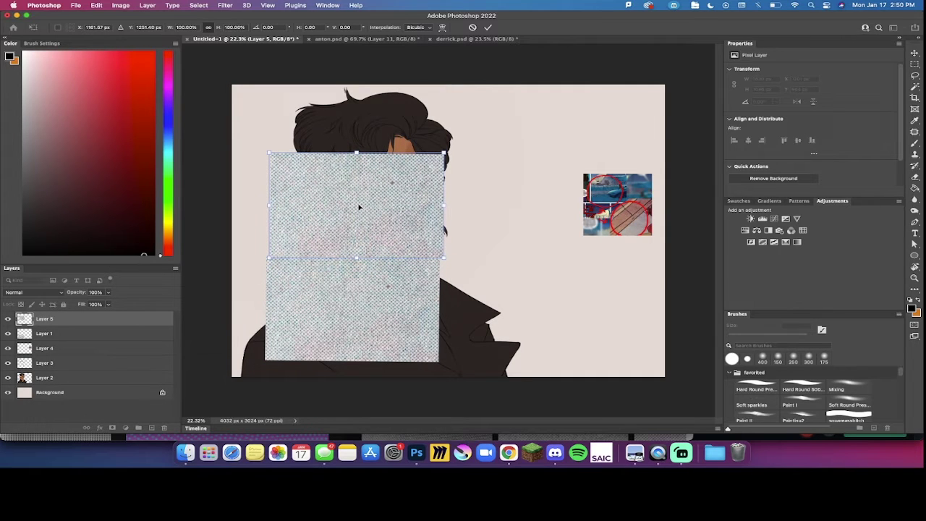
pyautogui.press('Left')
pyautogui.press('Left')
pyautogui.press('Left')
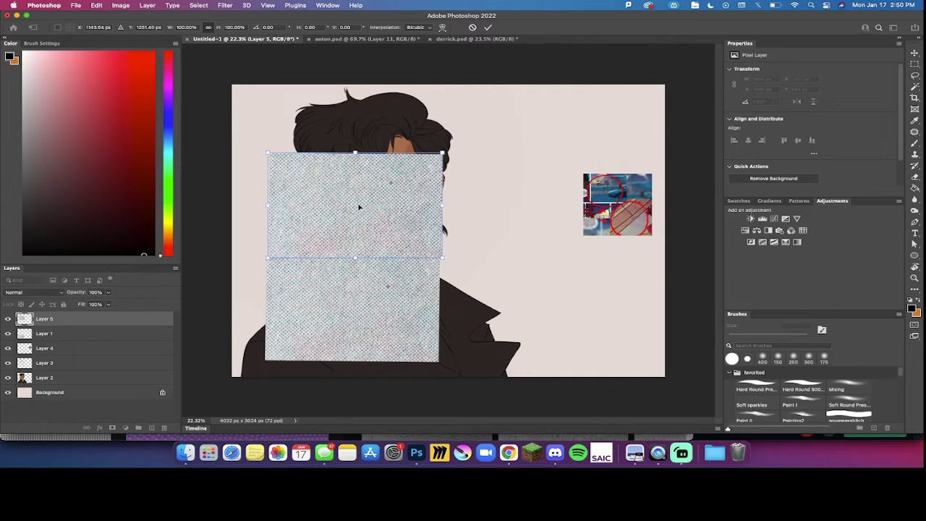
# Step: Nudge the second halftone copy left until its side edges line up with the copy below it
pyautogui.press('Return')
pyautogui.press('super+t')
pyautogui.press('Left')
pyautogui.press('Left')
pyautogui.press('Left')
pyautogui.press('Left')
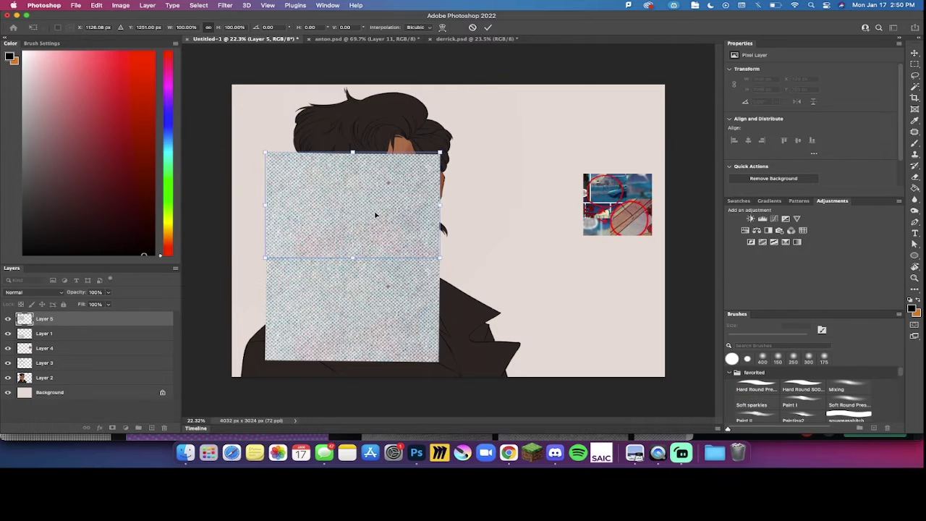
pyautogui.press('Return')
# Step: Paste two more halftone copies and place them side by side across the hair, up to the canvas's upper edge
pyautogui.press('super+v')
pyautogui.press('super+t')
pyautogui.moveTo(474, 202); pyautogui.dragTo(378, 95)
pyautogui.press('Return')
pyautogui.press('super+v')
pyautogui.press('super+t')
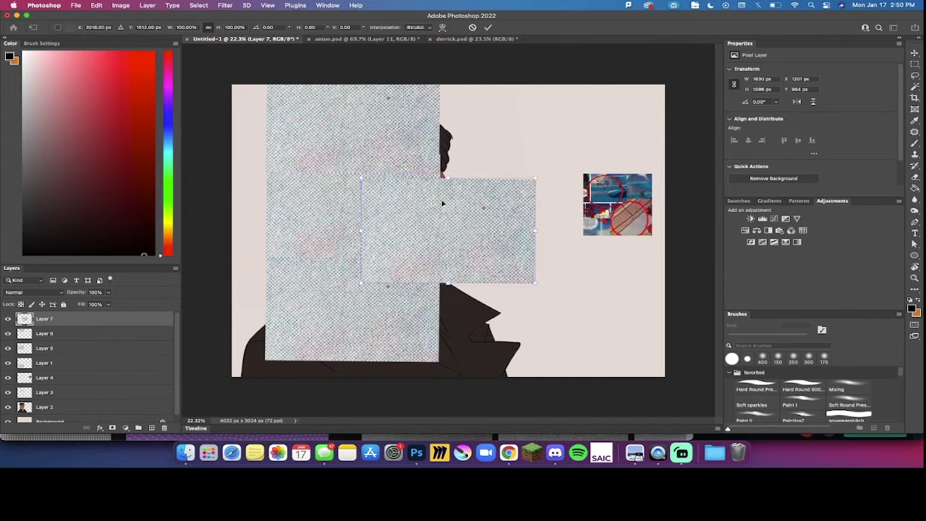
pyautogui.moveTo(442, 202); pyautogui.dragTo(455, 97)
pyautogui.press('Return')
# Step: Paste two further halftone copies and stack them beside the first column, over the face's right side and the jacket collar
pyautogui.press('super+v')
pyautogui.press('super+t')
pyautogui.moveTo(480, 226); pyautogui.dragTo(480, 209)
pyautogui.press('Return')
pyautogui.press('super+v')
pyautogui.press('super+t')
pyautogui.moveTo(456, 253); pyautogui.dragTo(474, 334)
pyautogui.press('Return')
# Step: Switch to the Eraser with the Mixing brush preset at a size of about 1400 px
pyautogui.press('b')
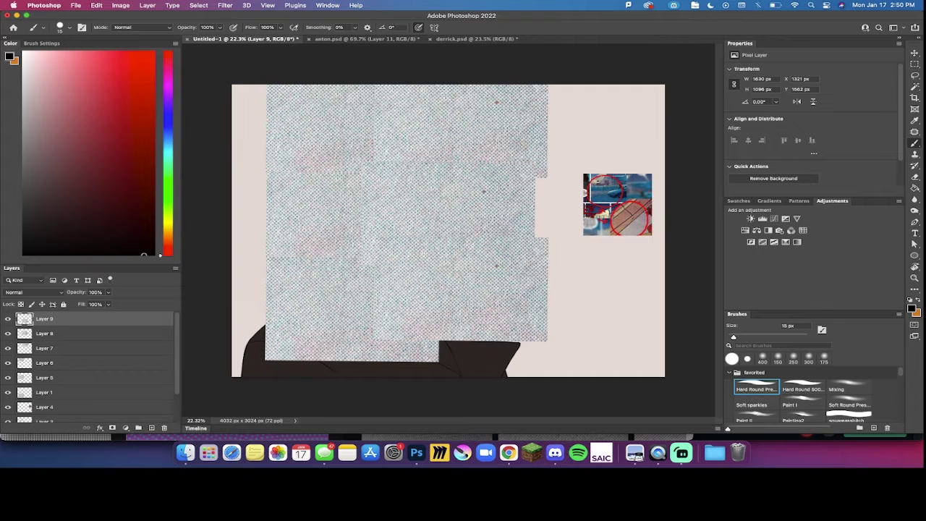
pyautogui.press('e')
pyautogui.click(837, 388)
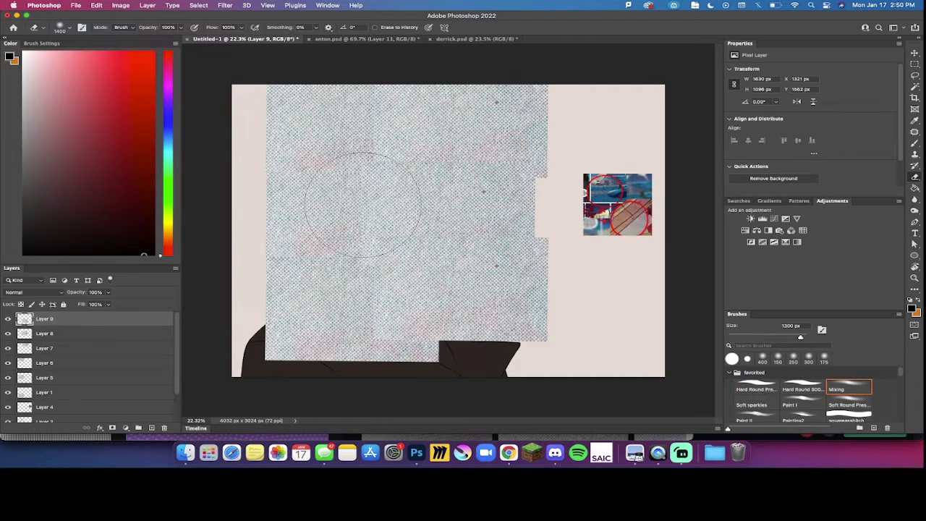
# Step: Try to blend the seams on the upper halftone layers with the 1400 px eraser, and undo the strokes
pyautogui.hotkey('alt', '[')
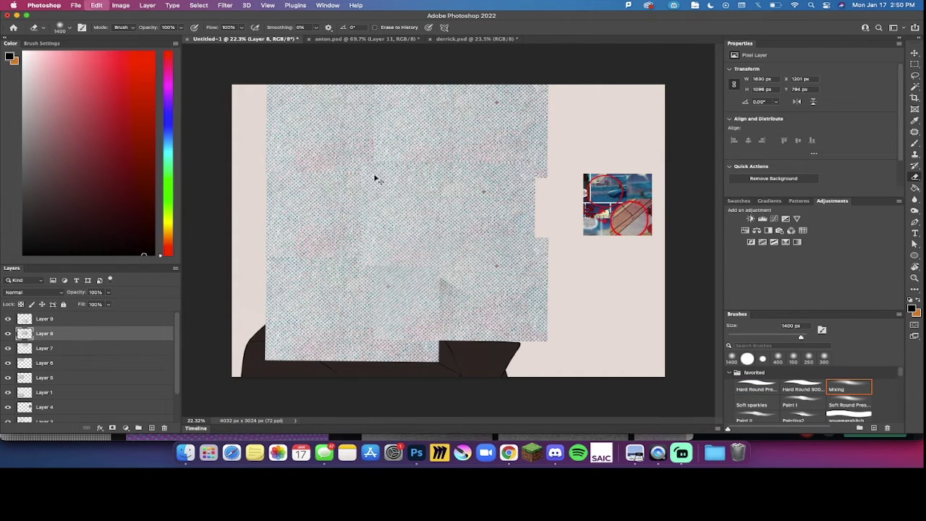
pyautogui.hotkey('alt', '[')
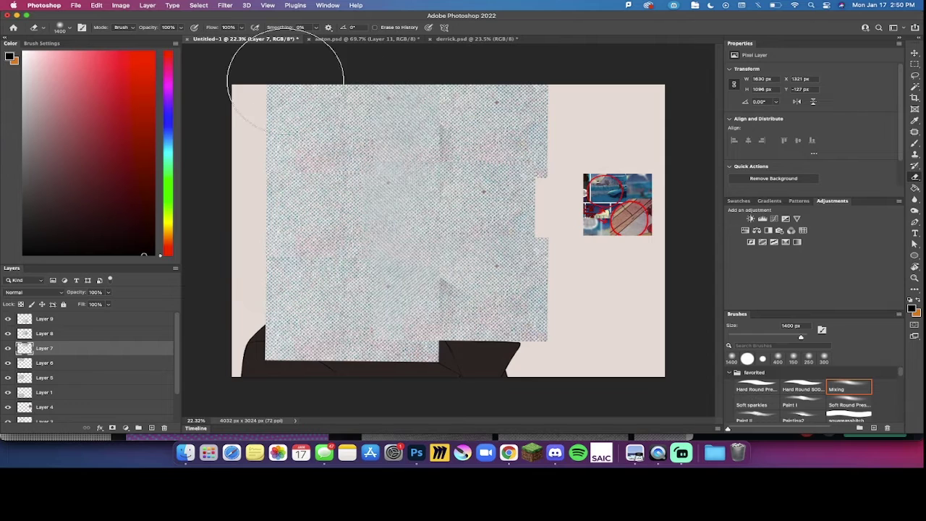
pyautogui.press('super+z')
pyautogui.press('super+z')
pyautogui.press('super+z')
pyautogui.click(98, 4)
pyautogui.click(112, 25)
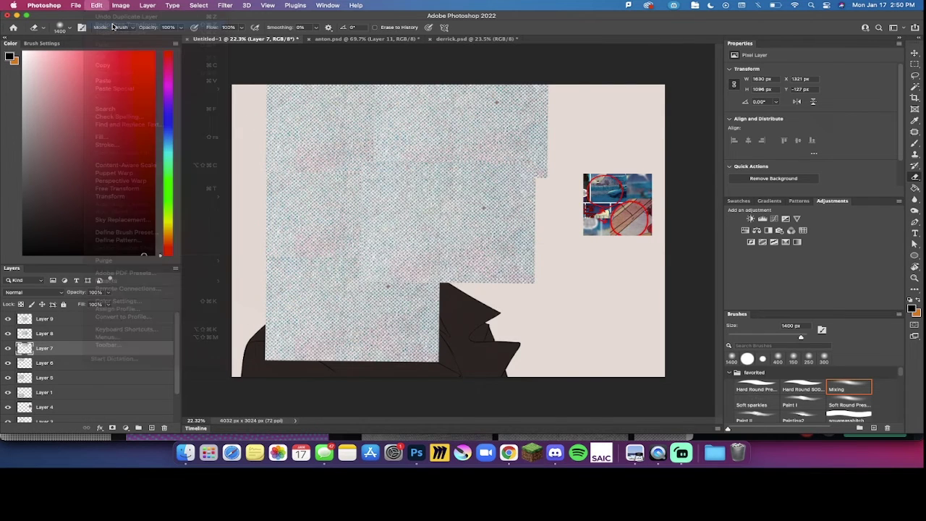
# Step: Reduce the eraser to 300 px and soften the seams between the halftone copies, working down the layers to Layer 5
pyautogui.press('[')
pyautogui.press('[')
pyautogui.press('[')
pyautogui.press('[')
pyautogui.press('[')
pyautogui.press('[')
pyautogui.press('[')
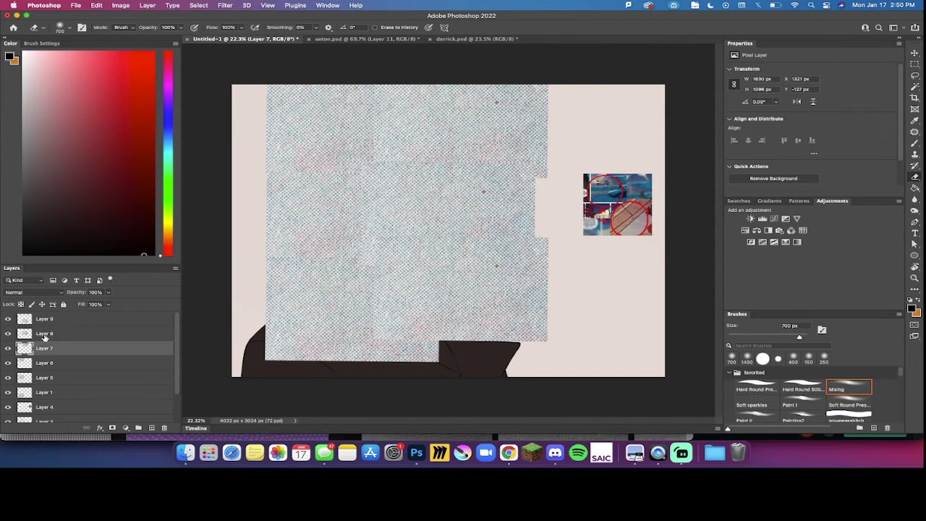
pyautogui.hotkey('alt', ']')
pyautogui.press('[')
pyautogui.press('[')
pyautogui.press('[')
pyautogui.press('[')
pyautogui.hotkey('alt', '[')
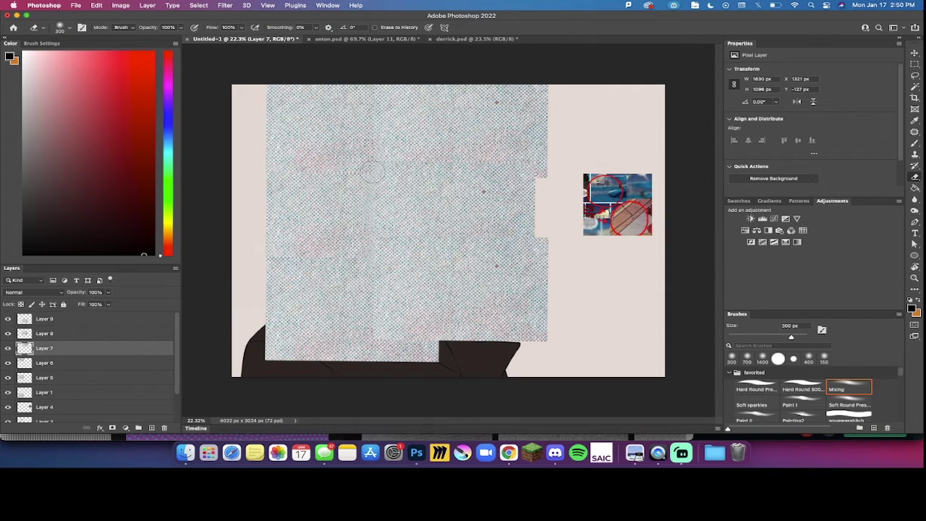
pyautogui.hotkey('alt', '[')
pyautogui.click(44, 377)
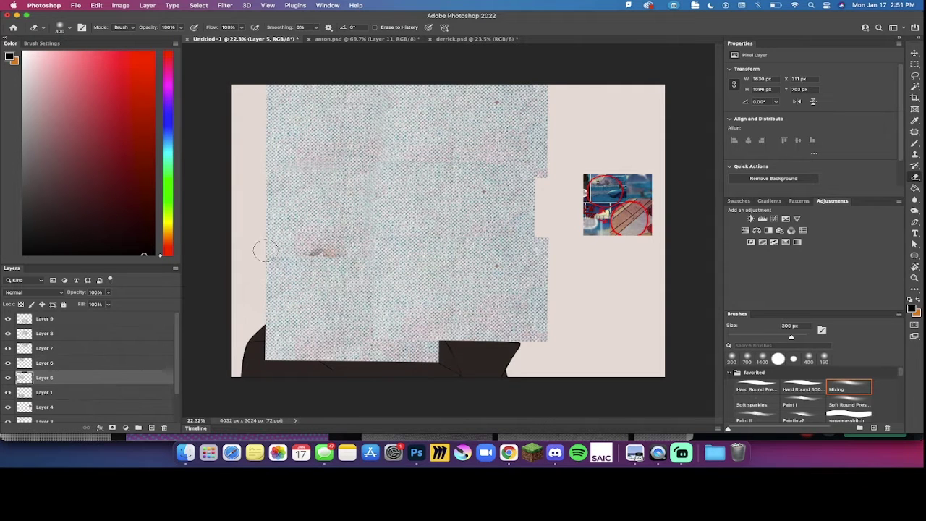
# Step: Select all six halftone layers, Layer 9 down to Layer 1, and merge them into one layer
pyautogui.press('super+equal')
pyautogui.keyDown('shift'); pyautogui.click(50, 324); pyautogui.keyUp('shift')
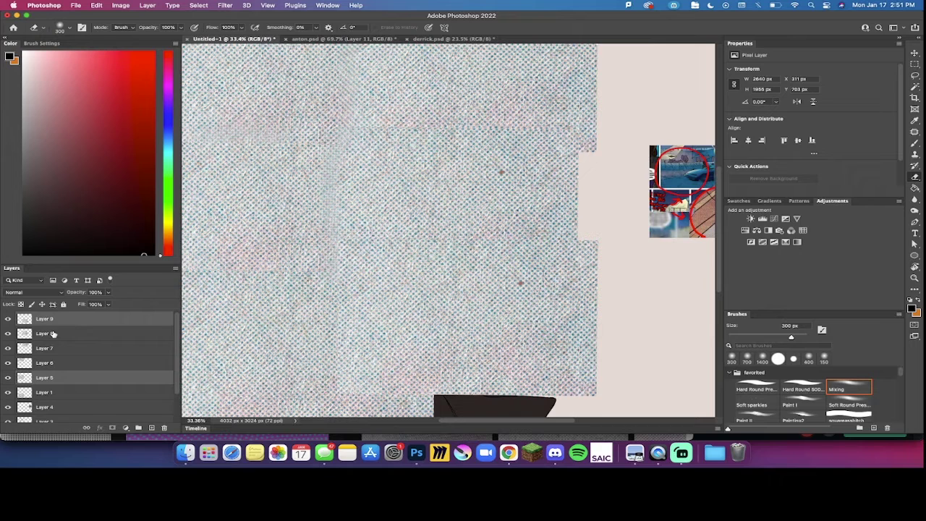
pyautogui.keyDown('super'); pyautogui.click(62, 363); pyautogui.keyUp('super')
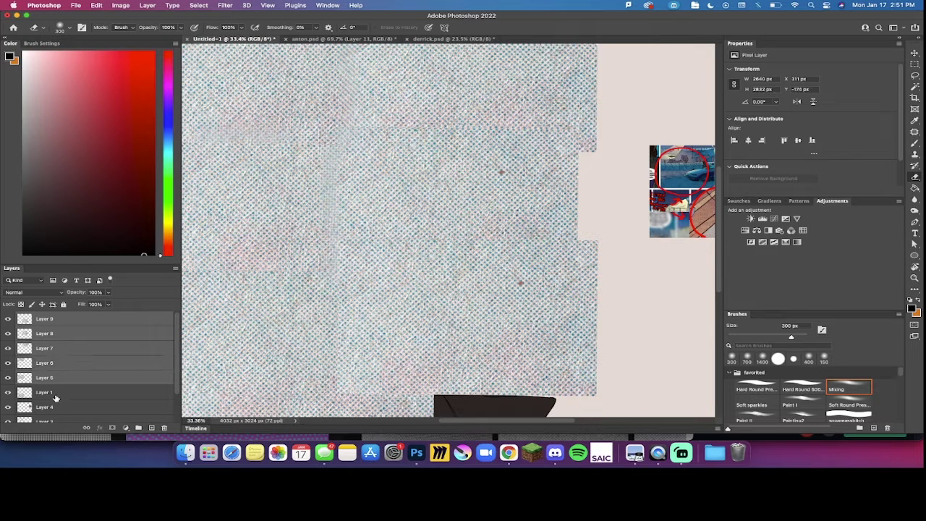
pyautogui.keyDown('super'); pyautogui.click(55, 397); pyautogui.keyUp('super')
pyautogui.rightClick(55, 397)
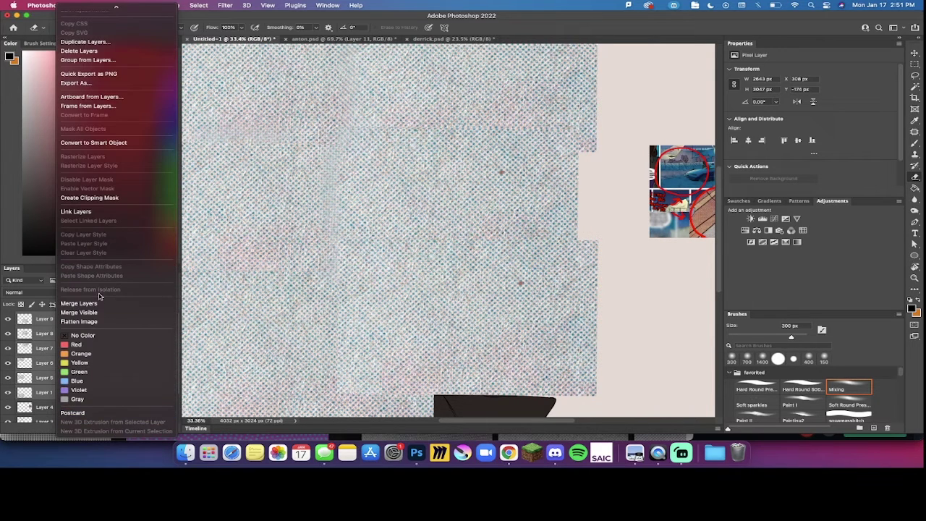
pyautogui.click(87, 304)
# Step: Scale the merged halftone layer up slightly to 2701 × 3115 px
pyautogui.scroll(-3, 314, 229)
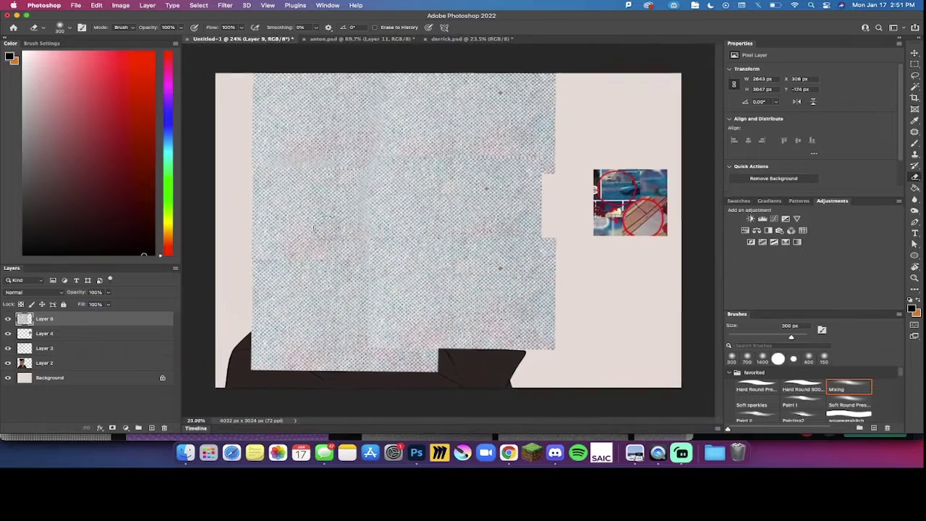
pyautogui.scroll(-1, 314, 228)
pyautogui.press('super+t')
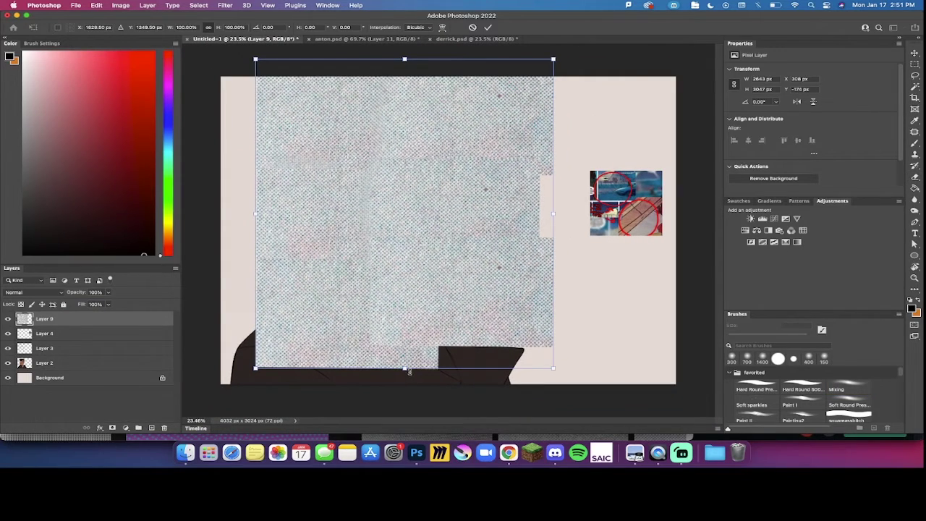
pyautogui.moveTo(406, 368); pyautogui.dragTo(406, 374)
pyautogui.press('Return')
pyautogui.press('e')
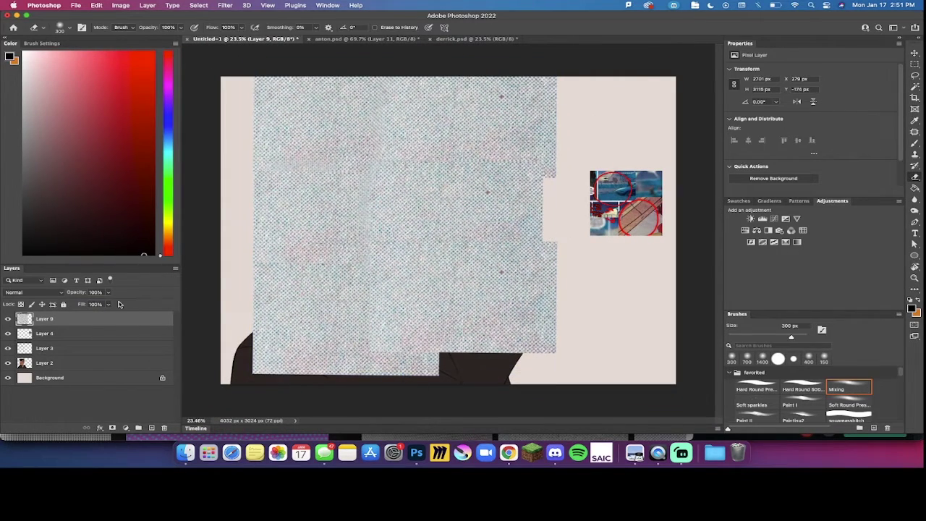
# Step: Move the merged halftone layer directly above Layer 2 and clip it to that layer
pyautogui.moveTo(79, 322); pyautogui.dragTo(67, 358)
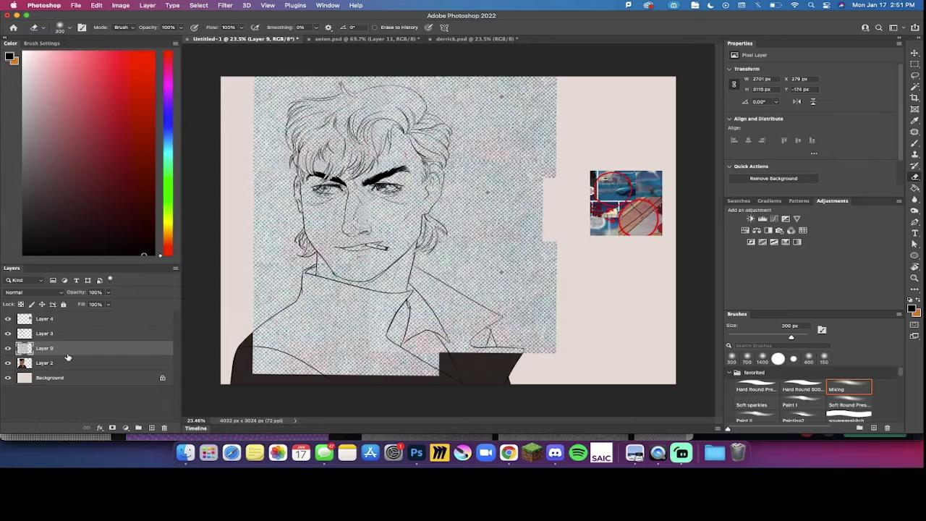
pyautogui.keyDown('alt'); pyautogui.click(67, 356); pyautogui.keyUp('alt')
pyautogui.scroll(3, 449, 230)
pyautogui.hscroll(-3, 449, 230)
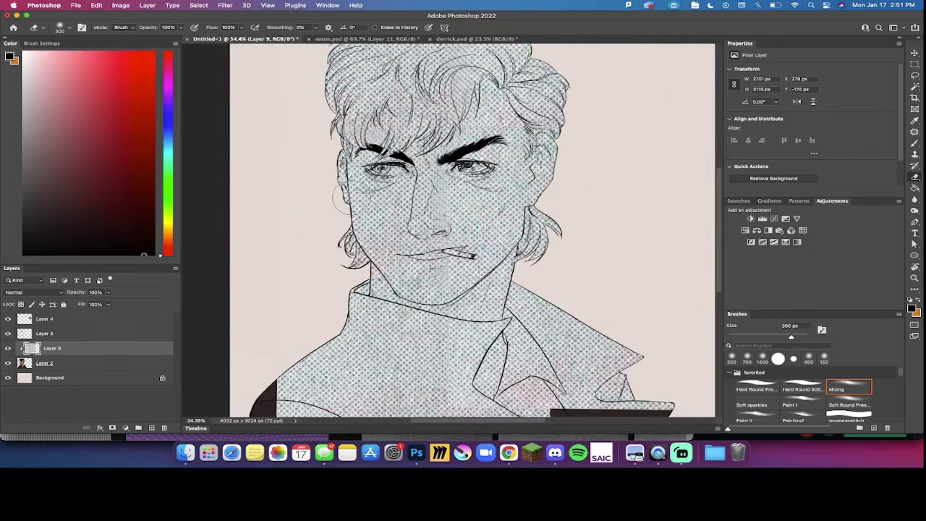
# Step: Set the clipped halftone layer's blend mode to Multiply and its opacity to 16%
pyautogui.scroll(2, 449, 230)
pyautogui.scroll(-3, 449, 230)
pyautogui.hscroll(4, 449, 230)
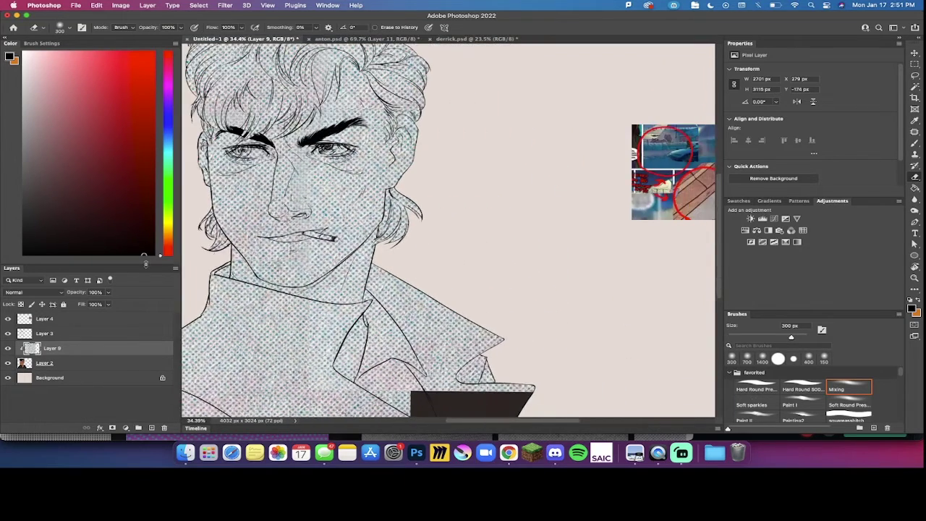
pyautogui.hscroll(-4, 449, 230)
pyautogui.click(27, 293)
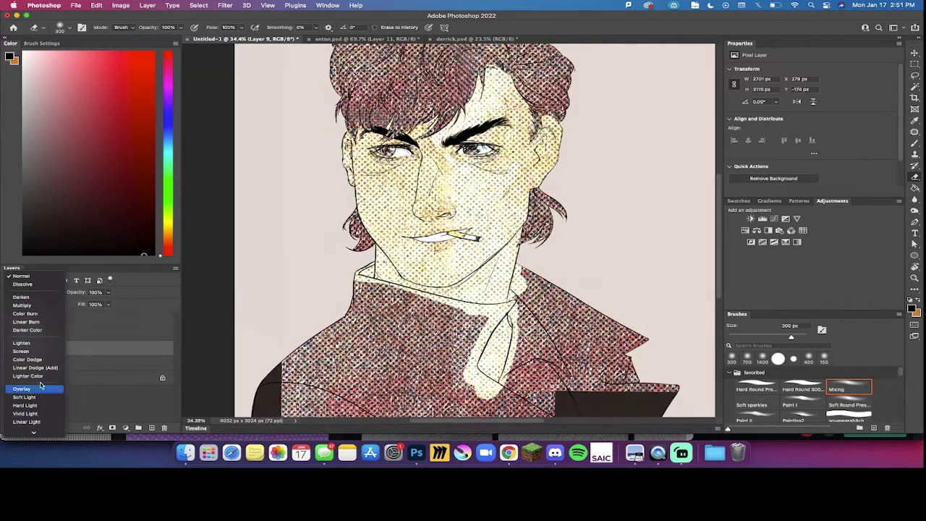
pyautogui.click(24, 306)
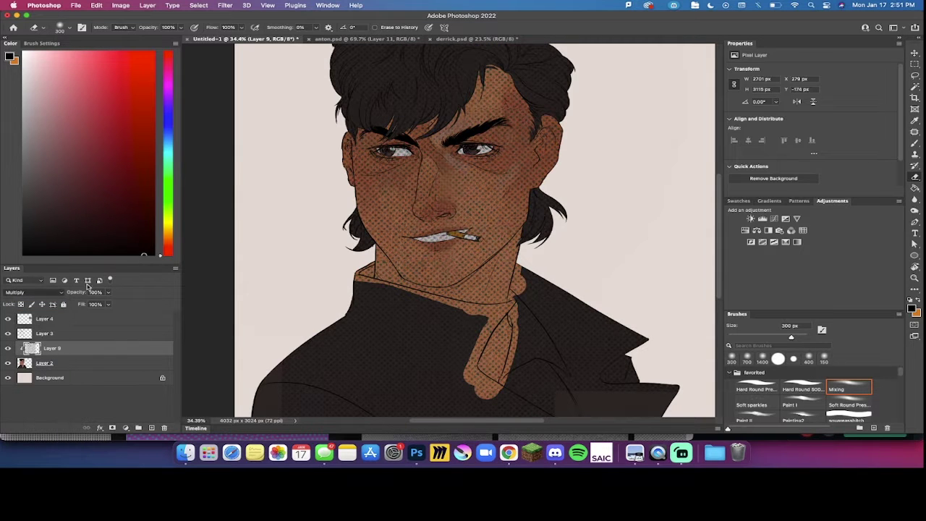
pyautogui.click(108, 292)
pyautogui.click(73, 304)
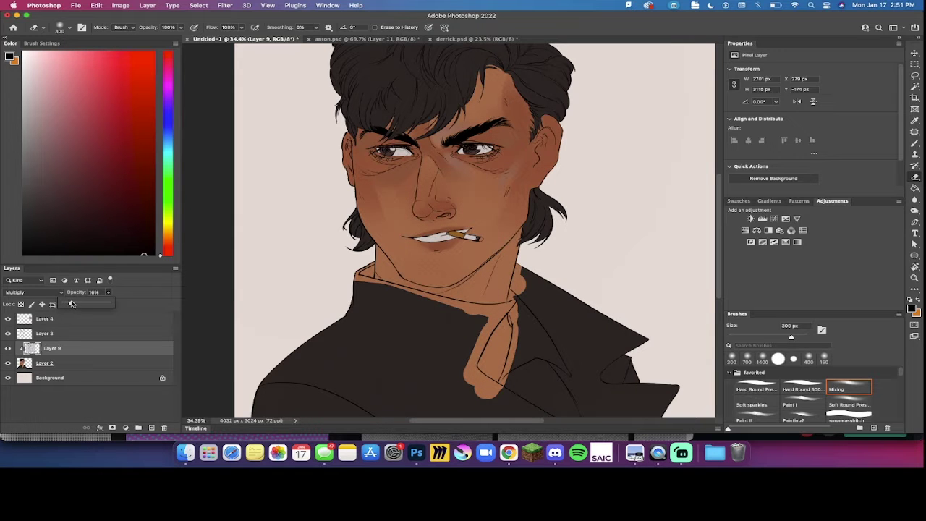
# Step: Scale the clipped halftone layer down proportionally to about 74.5%
pyautogui.scroll(5, 393, 257)
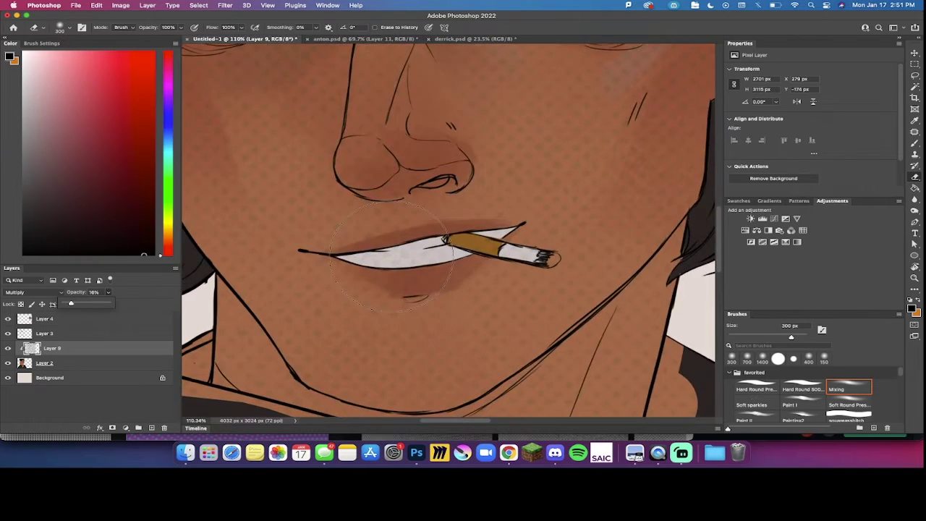
pyautogui.scroll(-6, 393, 257)
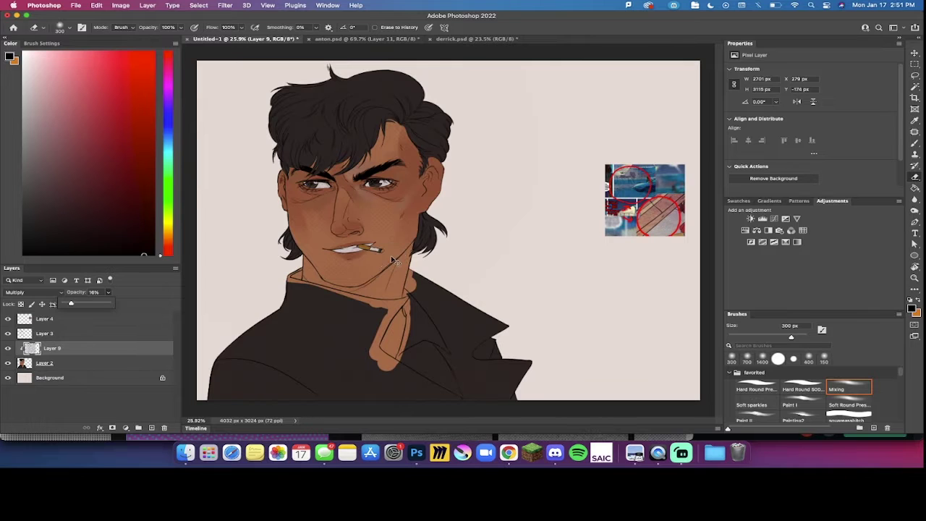
pyautogui.press('super+t')
pyautogui.moveTo(561, 385); pyautogui.dragTo(475, 299)
pyautogui.press('Return')
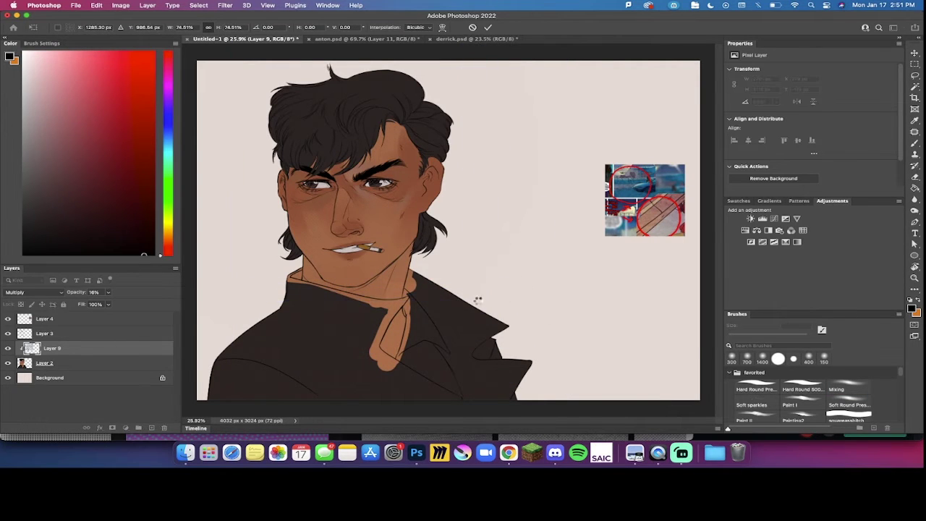
# Step: Paste a copy of the reduced halftone layer and place it over the jacket and neck
pyautogui.press('super+v')
pyautogui.press('super+t')
pyautogui.moveTo(427, 249)
pyautogui.mouseDown()
pyautogui.moveTo(406, 352)
pyautogui.moveTo(361, 388)
pyautogui.moveTo(352, 374)
pyautogui.mouseUp()
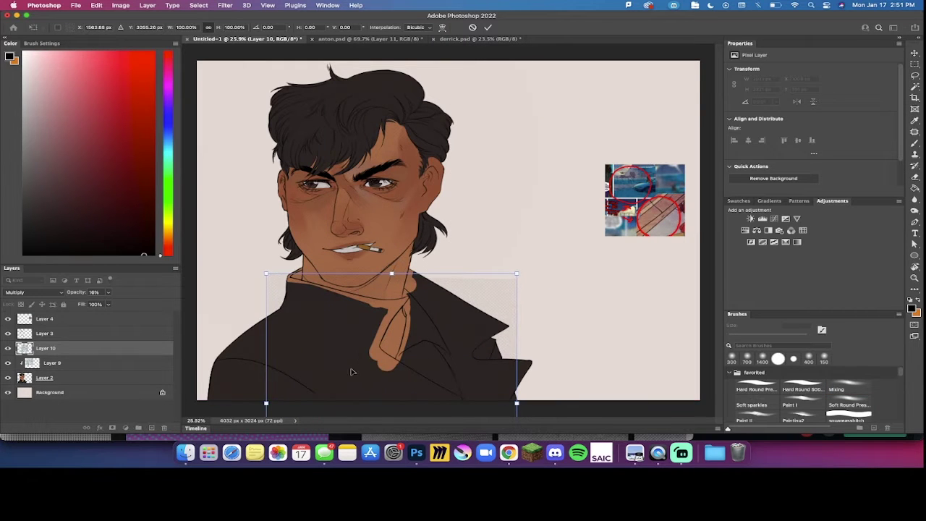
pyautogui.press('Return')
# Step: Clip the new halftone copy, Layer 10, to the portrait so the dots stay off the background
pyautogui.scroll(5, 301, 284)
pyautogui.hscroll(-3, 299, 281)
pyautogui.scroll(-2, 300, 280)
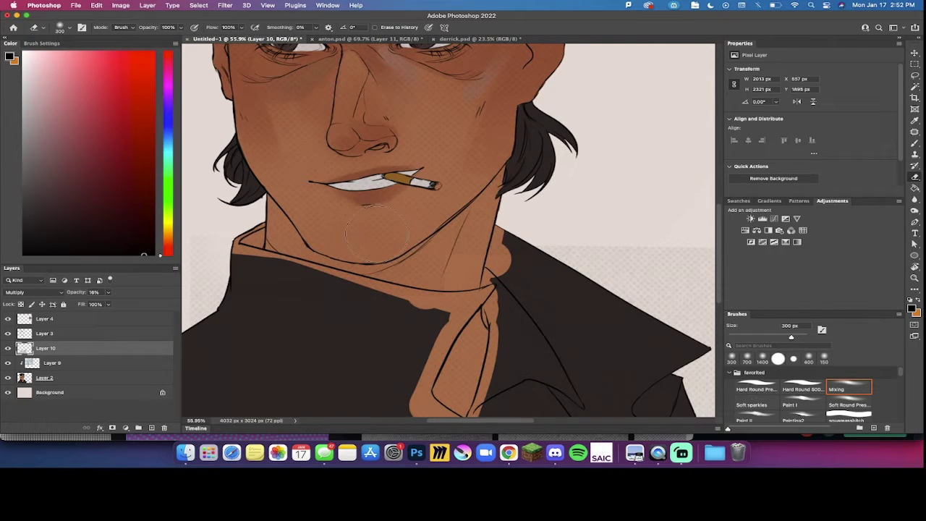
pyautogui.scroll(-3, 234, 200)
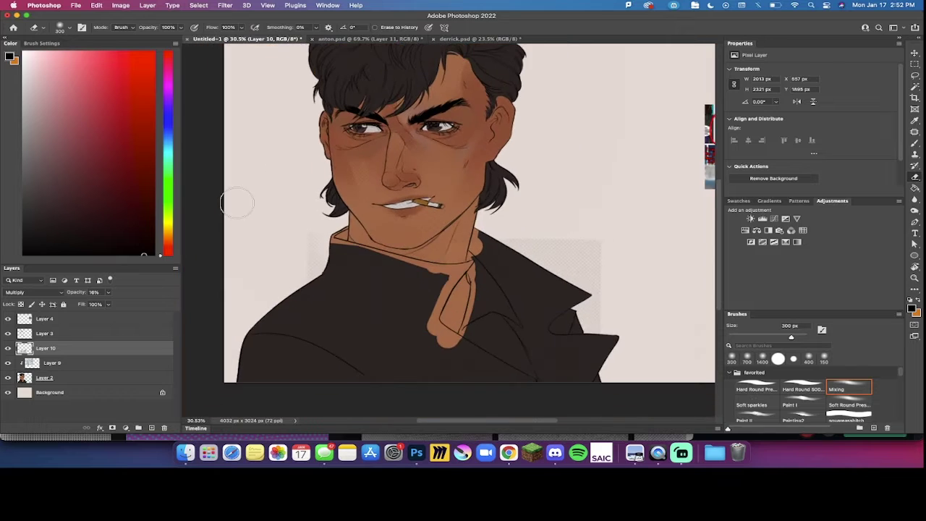
pyautogui.scroll(3, 234, 200)
pyautogui.click(39, 292)
pyautogui.click(32, 293)
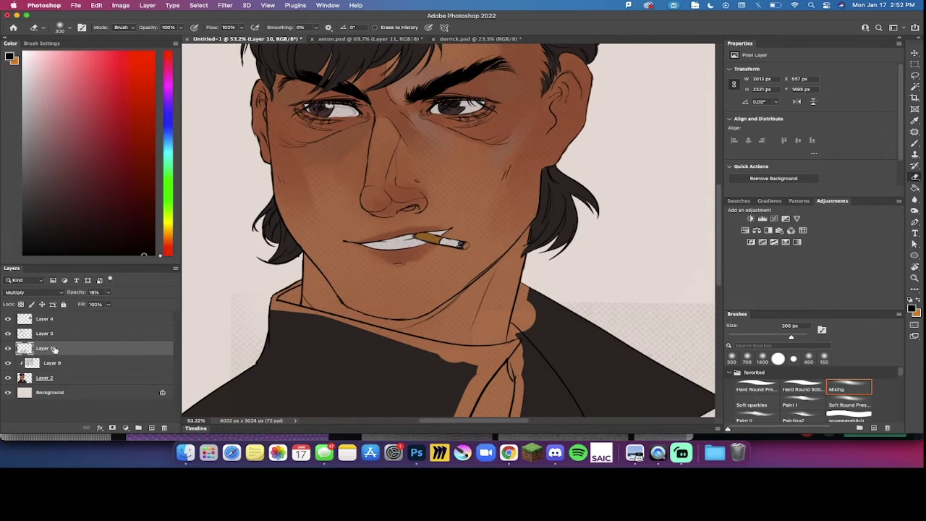
pyautogui.keyDown('alt'); pyautogui.click(24, 353); pyautogui.keyUp('alt')
# Step: Shift Layer 10 down and left to X 192 px, Y 1929 px, and touch up its seam at the neck with a 70 px eraser
pyautogui.press('super+t')
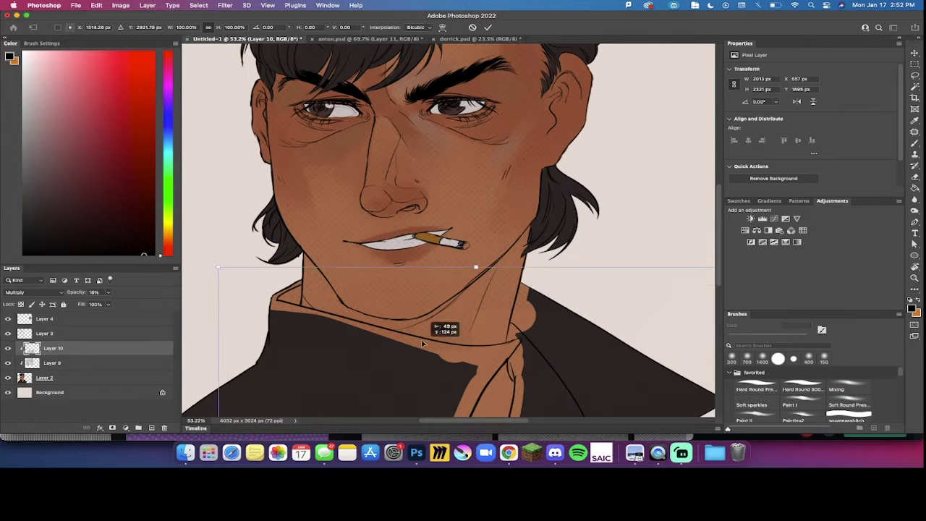
pyautogui.moveTo(418, 345)
pyautogui.mouseDown()
pyautogui.moveTo(317, 320)
pyautogui.moveTo(311, 260)
pyautogui.moveTo(340, 388)
pyautogui.mouseUp()
pyautogui.press('Return')
pyautogui.press('e')
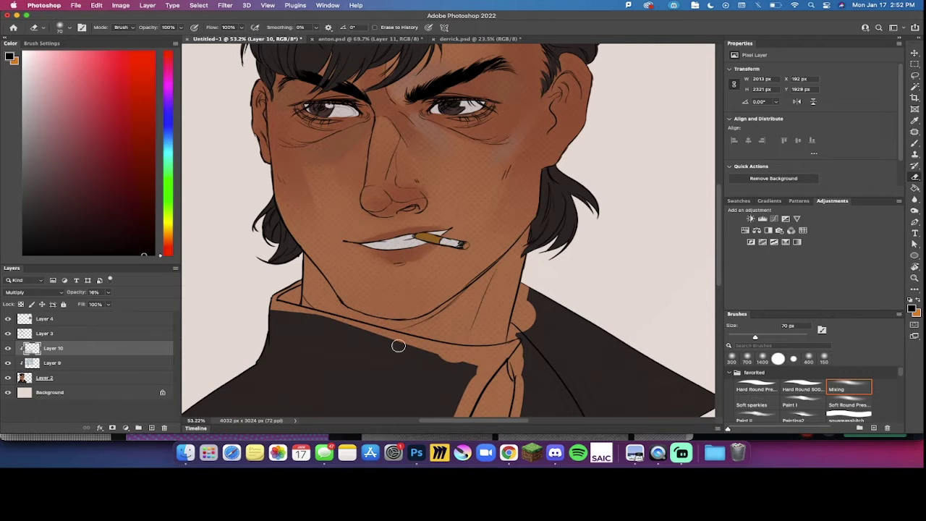
pyautogui.click(458, 300)
# Step: Compare the halftone effect on the portrait with the circled comic texture reference
pyautogui.scroll(-5, 447, 258)
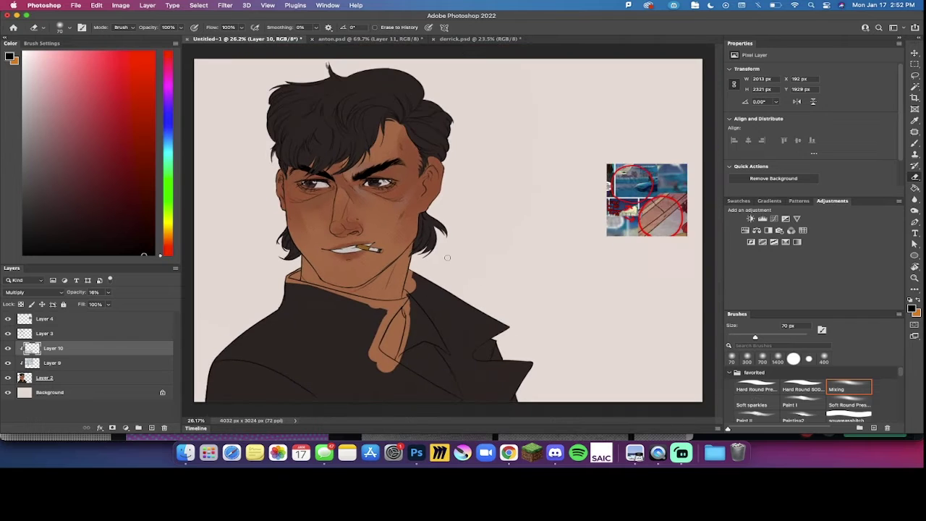
pyautogui.scroll(6, 447, 258)
pyautogui.scroll(1, 447, 260)
pyautogui.hscroll(-1, 447, 260)
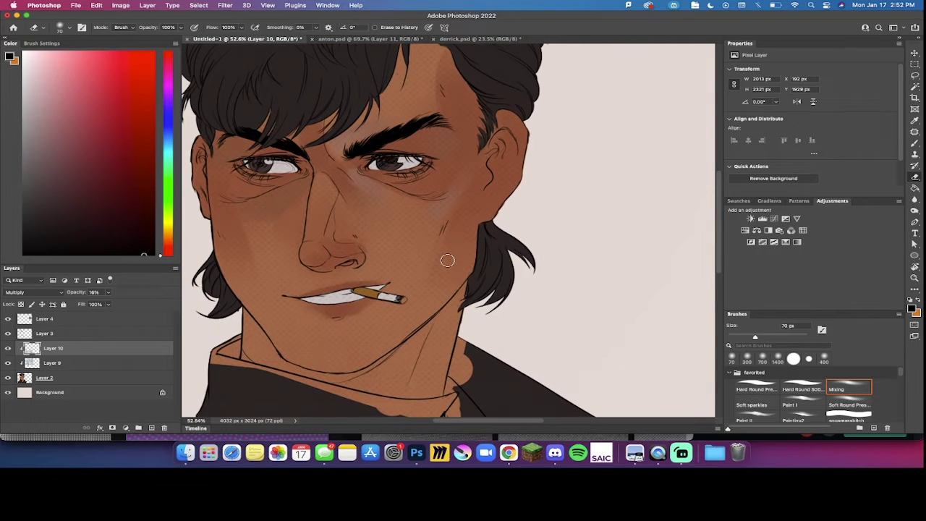
pyautogui.hscroll(5, 447, 261)
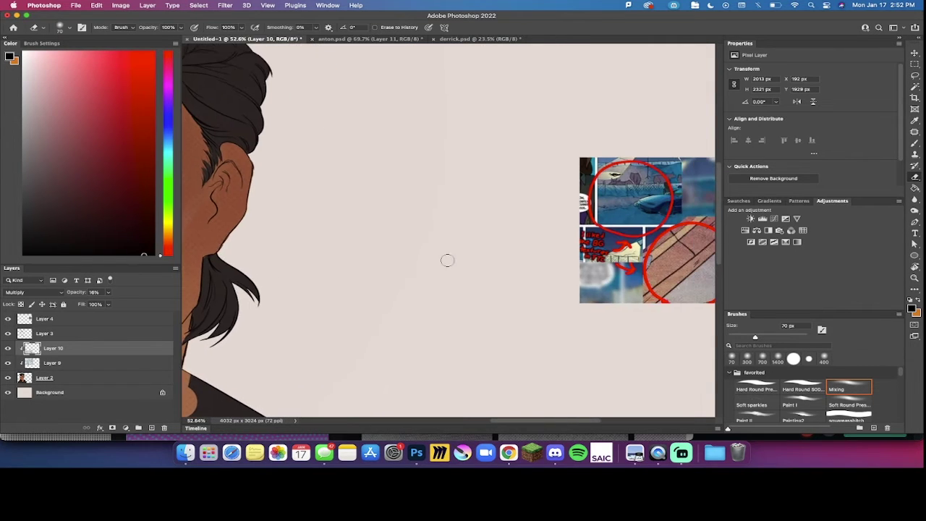
pyautogui.hscroll(2, 447, 261)
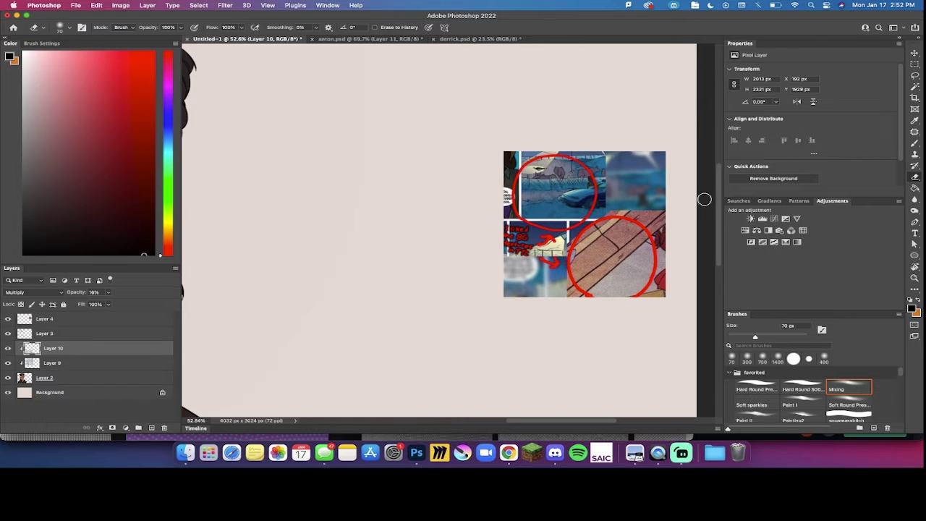
# Step: Examine the circled background textures in the comic reference up close before going back to the portrait's face
pyautogui.hscroll(3, 704, 199)
pyautogui.scroll(5, 490, 233)
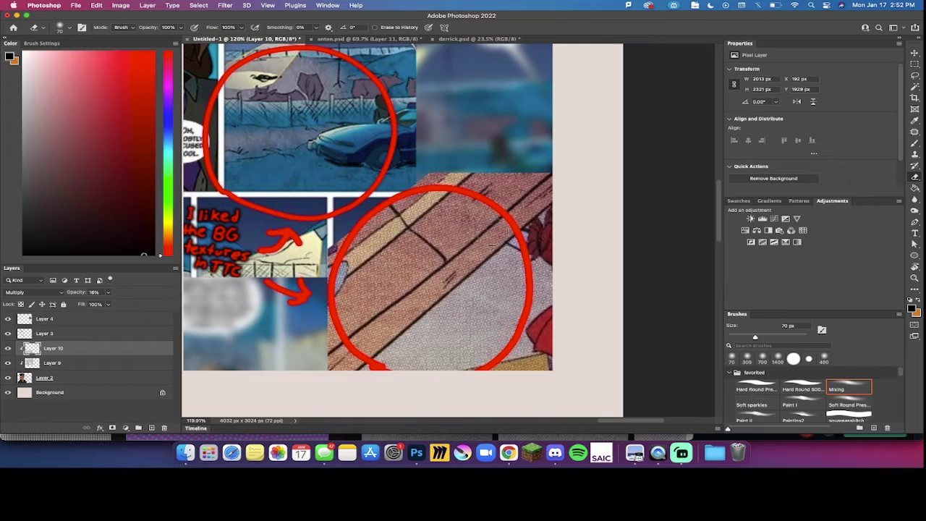
pyautogui.scroll(-4, 492, 232)
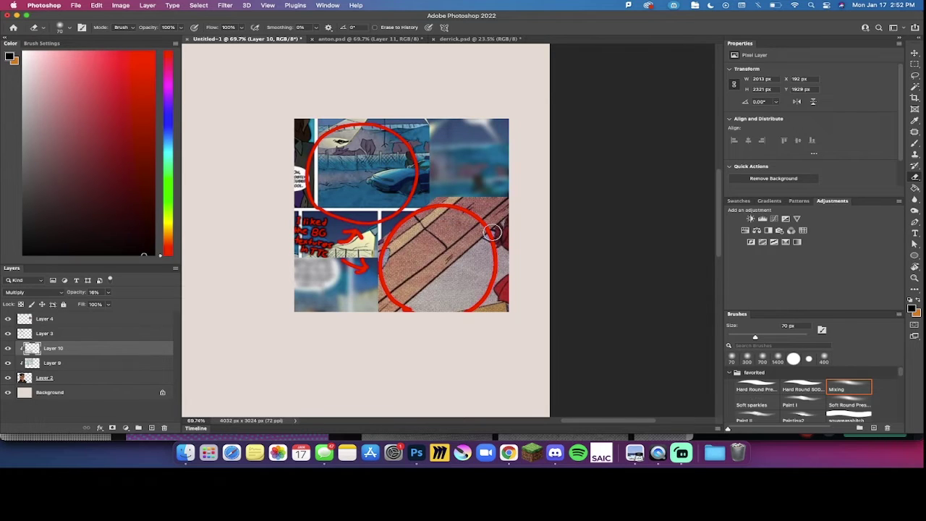
pyautogui.scroll(-2, 492, 231)
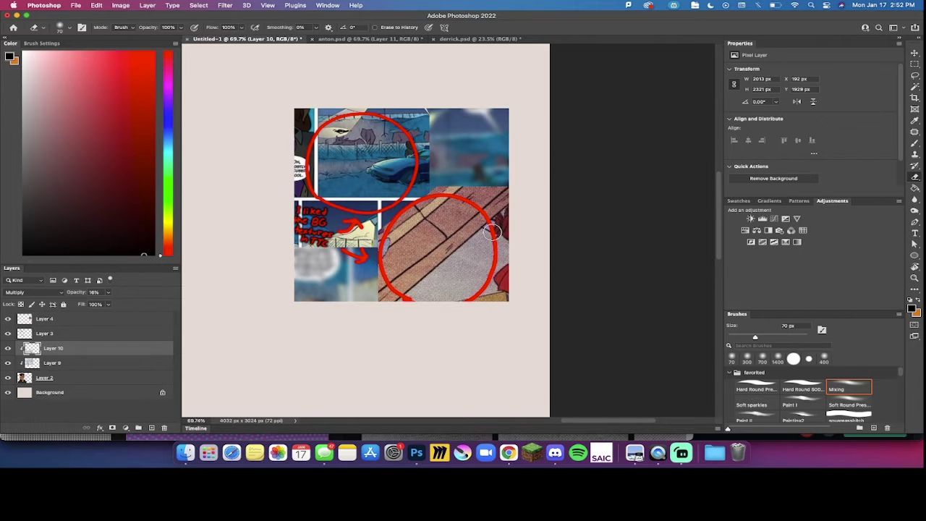
pyautogui.hscroll(-15, 492, 231)
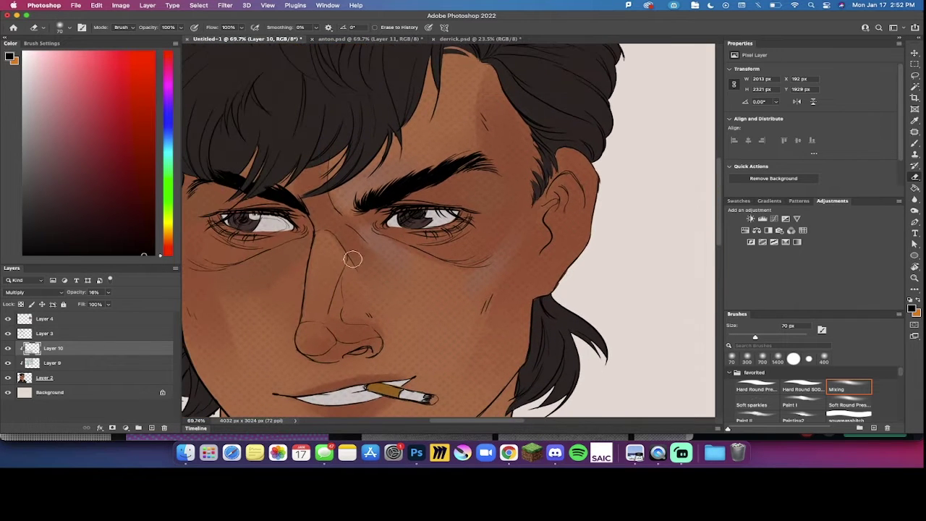
pyautogui.hscroll(-3, 351, 232)
# Step: Duplicate the portrait's line art layer, Layer 3, within the same document under the name Layer 3 copy
pyautogui.click(60, 334)
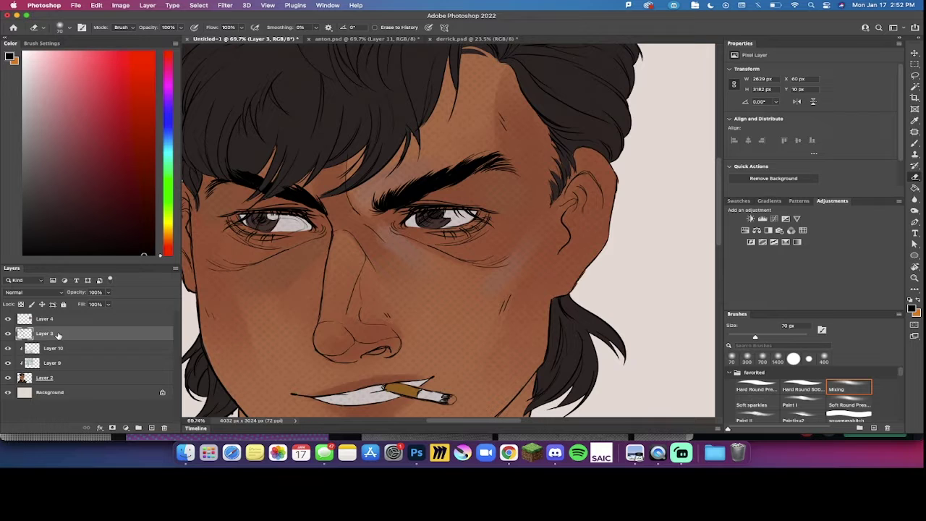
pyautogui.click(8, 334)
pyautogui.click(8, 333)
pyautogui.rightClick(62, 335)
pyautogui.click(93, 379)
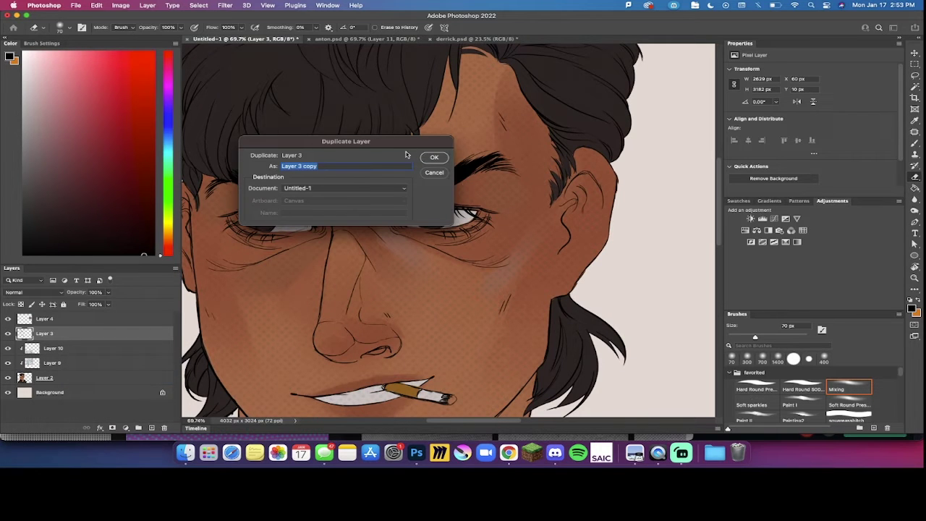
pyautogui.click(433, 157)
# Step: Apply a Gaussian Blur with a radius of about 3.8 pixels to the duplicated line art layer
pyautogui.click(226, 5)
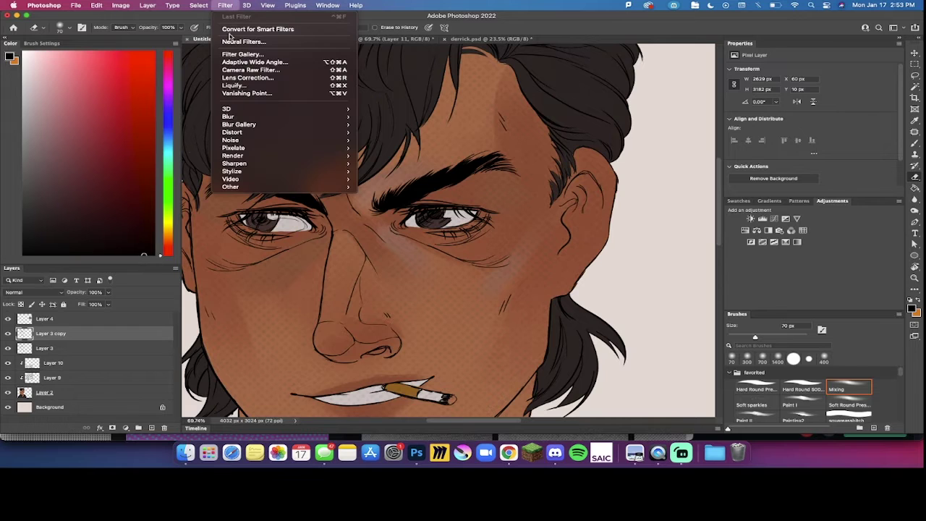
pyautogui.moveTo(239, 117)
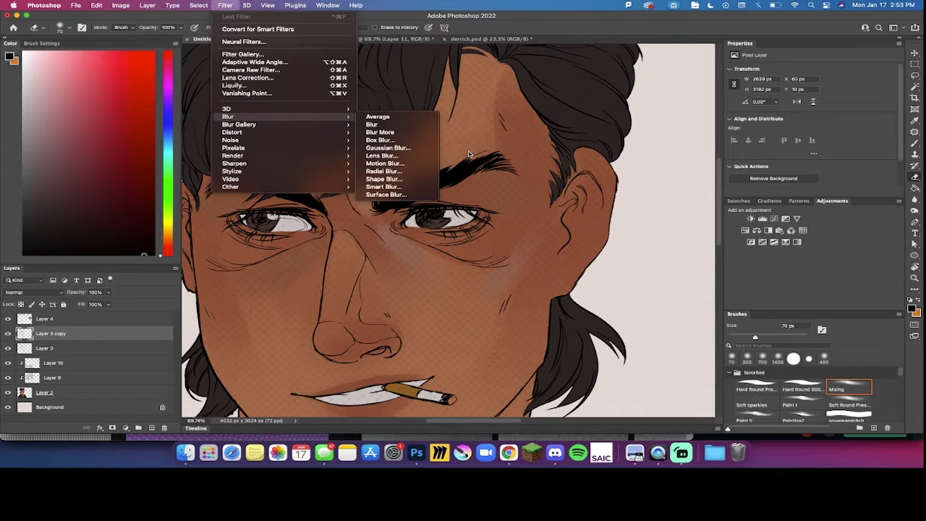
pyautogui.click(388, 147)
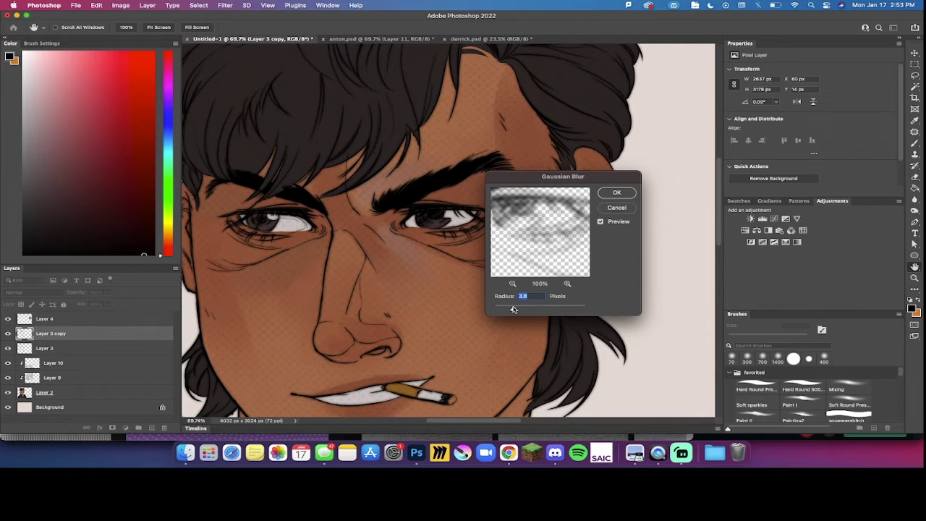
pyautogui.moveTo(510, 309); pyautogui.dragTo(513, 310)
pyautogui.click(615, 193)
# Step: Set the blurred line art copy to Multiply blend mode at 64% opacity
pyautogui.click(45, 293)
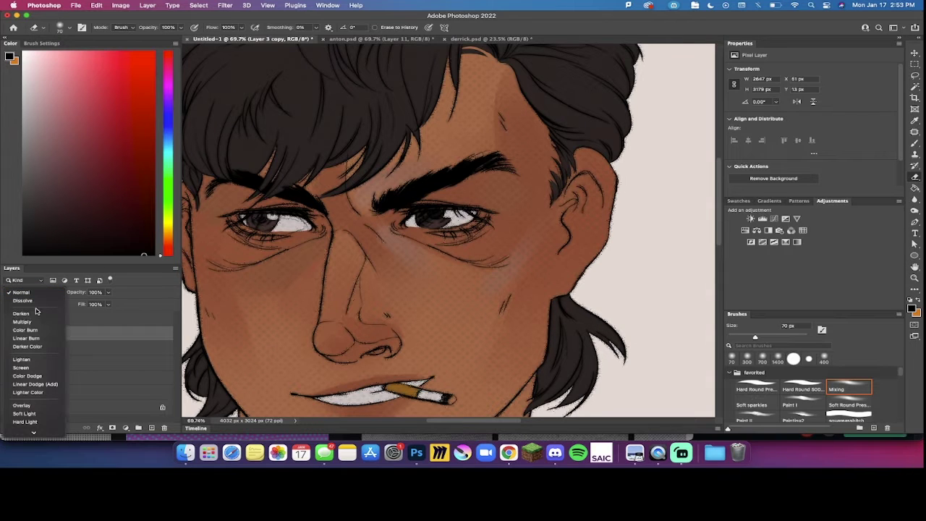
pyautogui.click(32, 323)
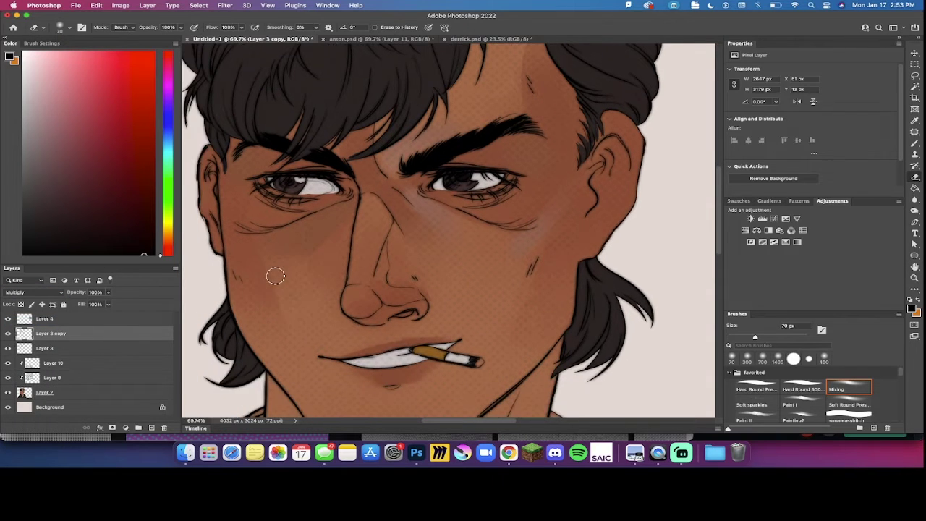
pyautogui.click(109, 292)
pyautogui.click(92, 304)
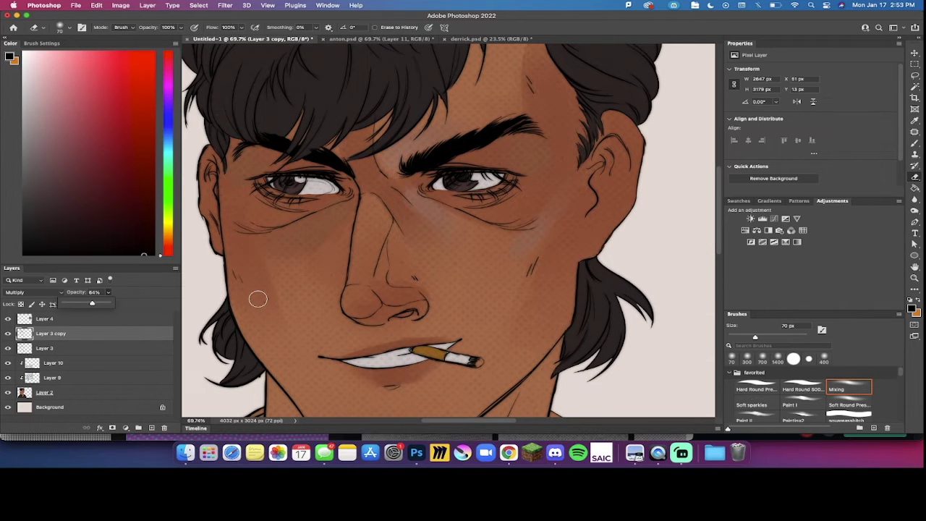
# Step: Group Layer 3 and its blurred copy as Group 1 in Pass Through mode
pyautogui.click(84, 364)
pyautogui.click(71, 378)
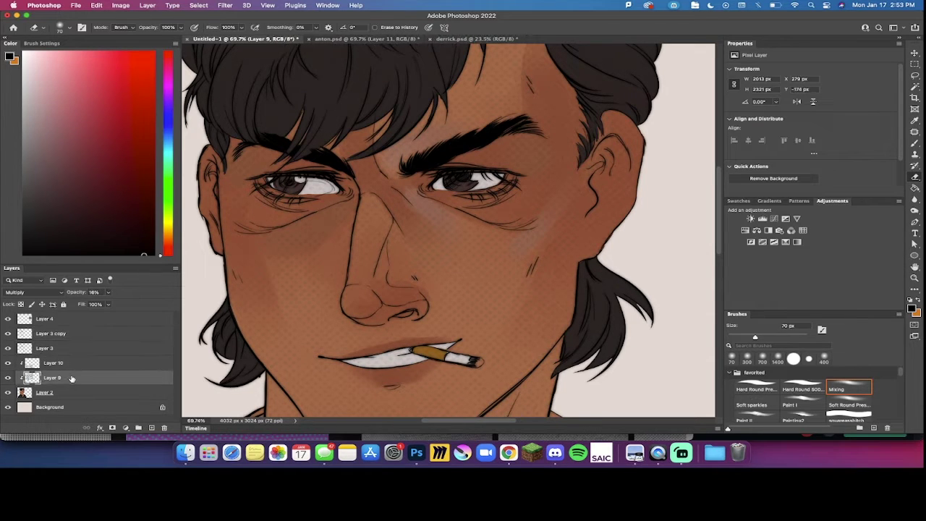
pyautogui.click(50, 336)
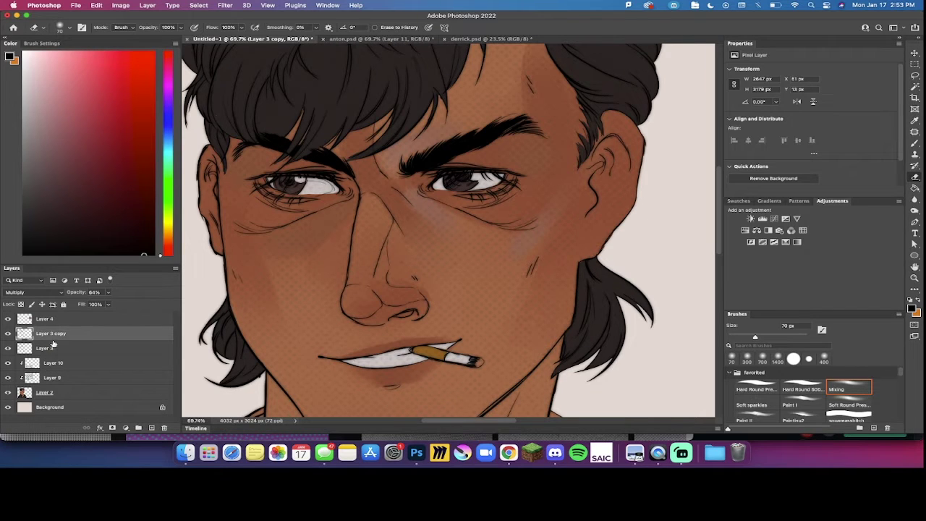
pyautogui.keyDown('shift'); pyautogui.click(53, 348); pyautogui.keyUp('shift')
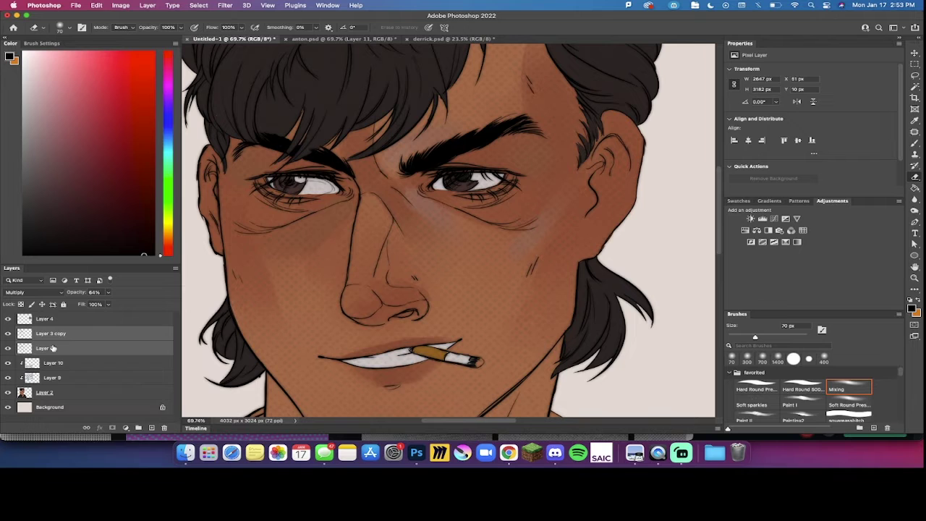
pyautogui.rightClick(54, 351)
pyautogui.scroll(-5, 73, 367)
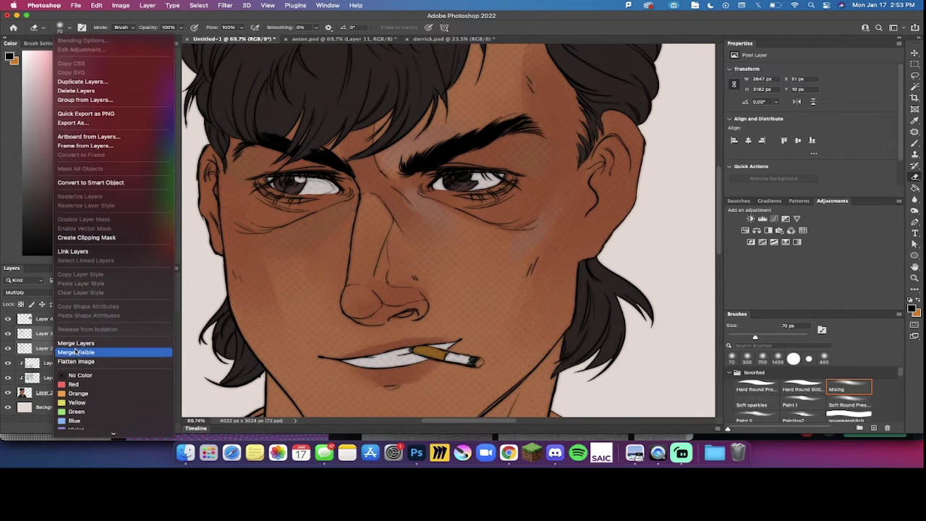
pyautogui.click(78, 101)
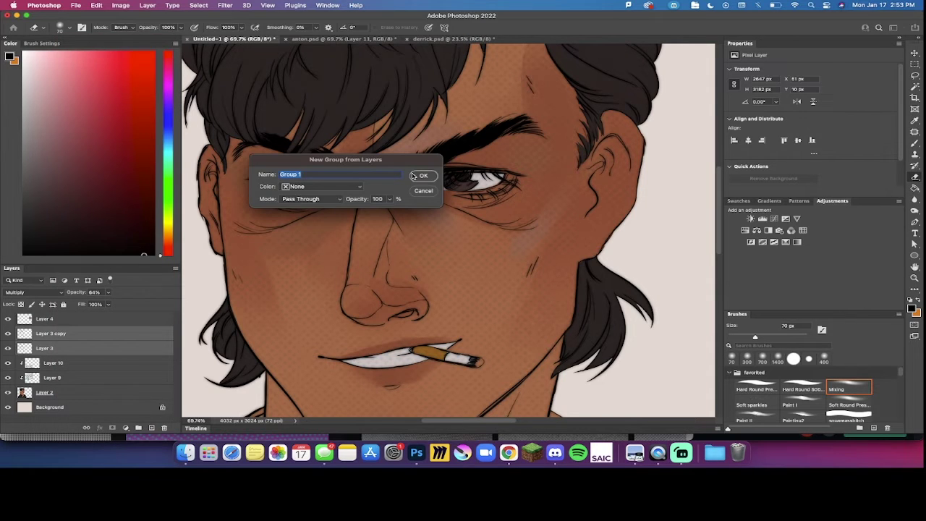
pyautogui.click(416, 176)
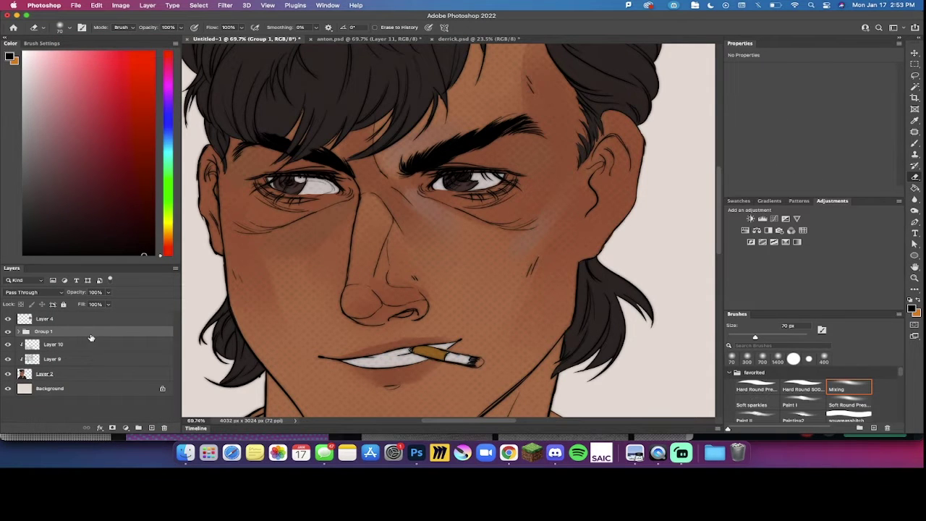
# Step: Clip a new layer to Group 1, then paste the halftone texture and place it between them so it is clipped too
pyautogui.click(151, 428)
pyautogui.press('super+alt+g')
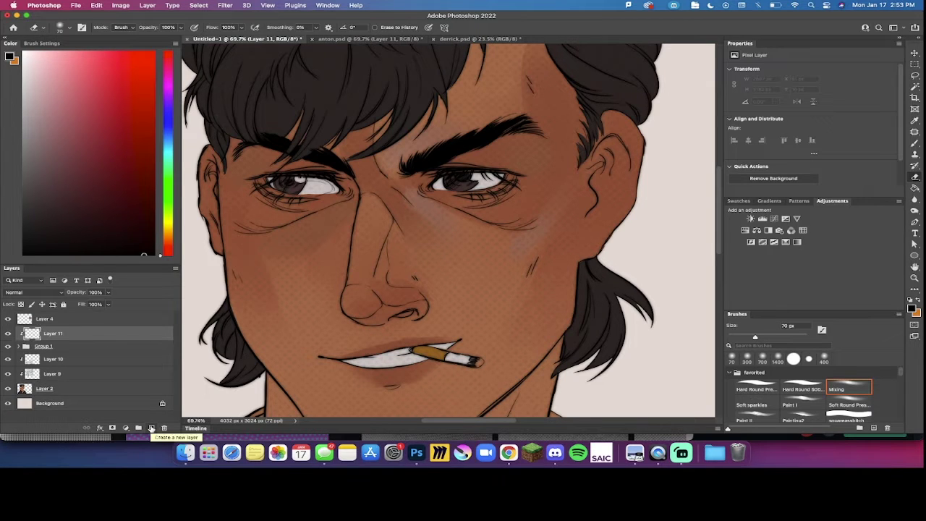
pyautogui.press('super+v')
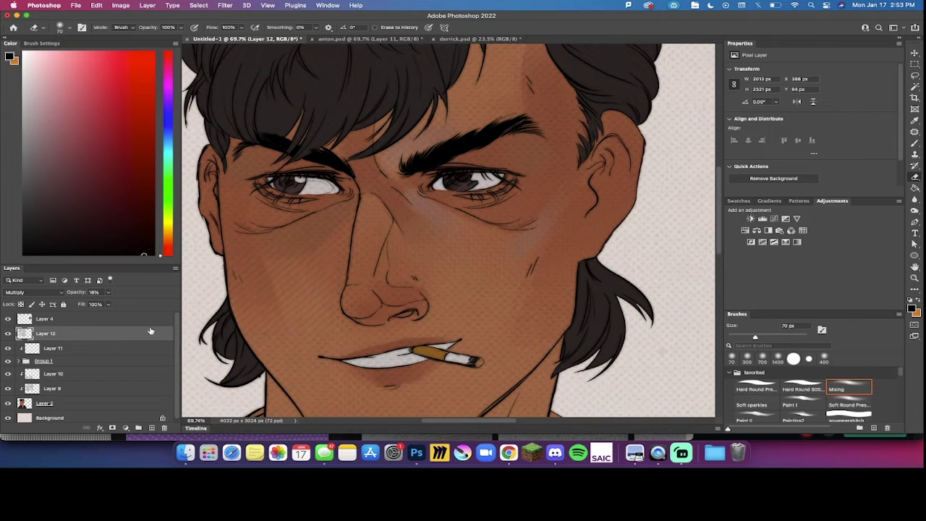
pyautogui.moveTo(143, 334); pyautogui.dragTo(142, 351)
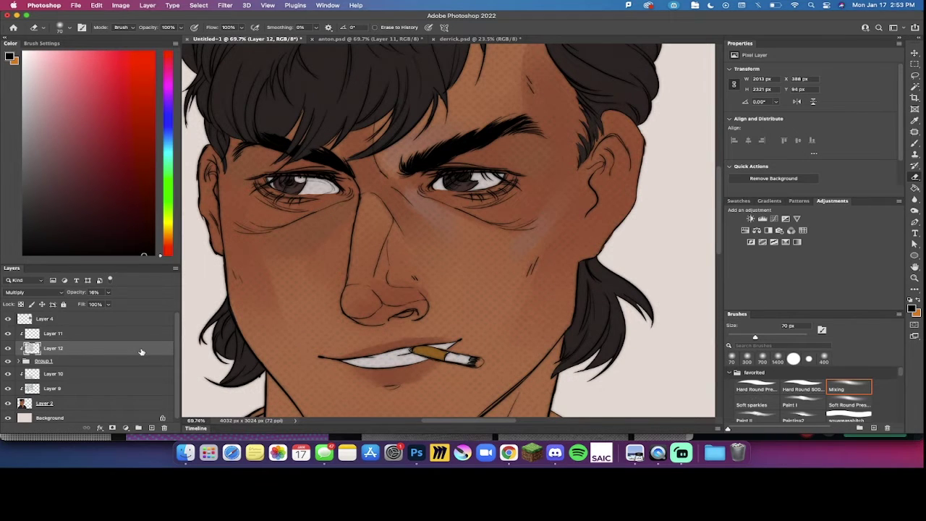
# Step: Set the halftone copy over the line art, Layer 12, to Lighter Color blend mode at 7% opacity
pyautogui.scroll(5, 361, 223)
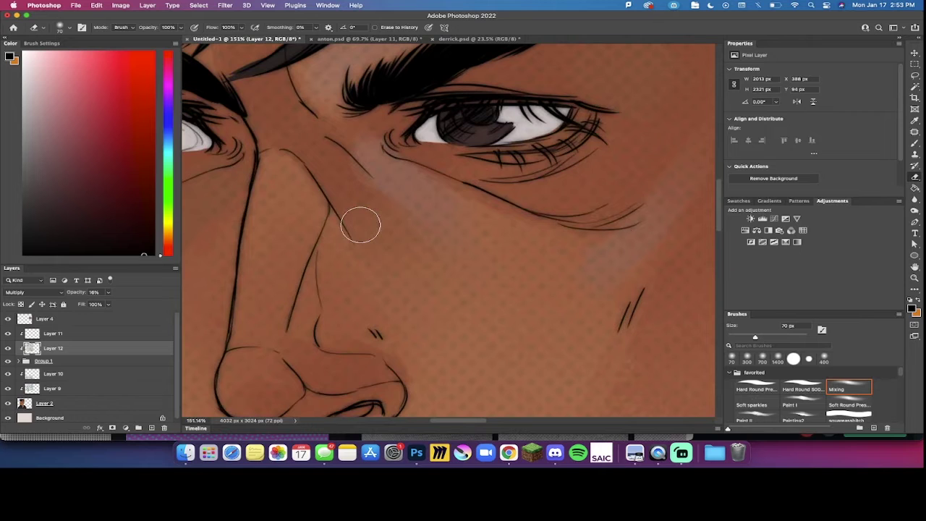
pyautogui.scroll(-4, 361, 226)
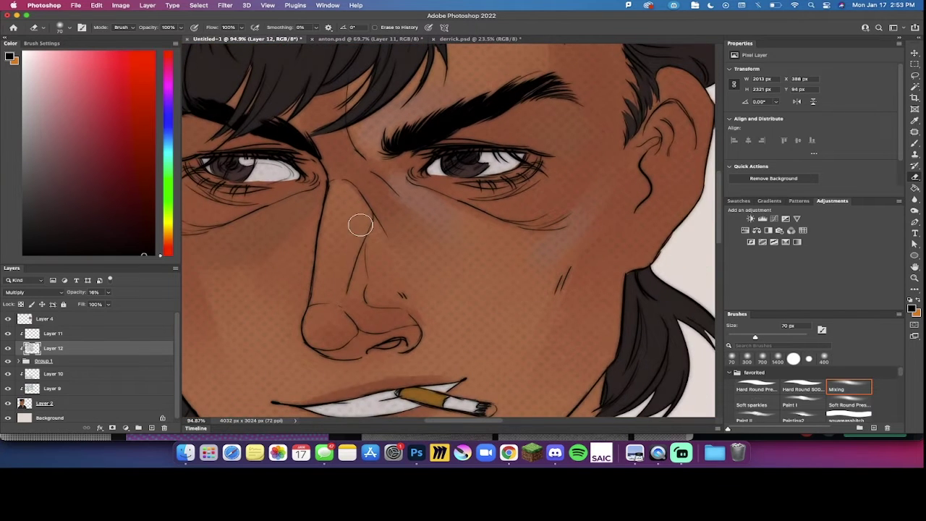
pyautogui.click(36, 293)
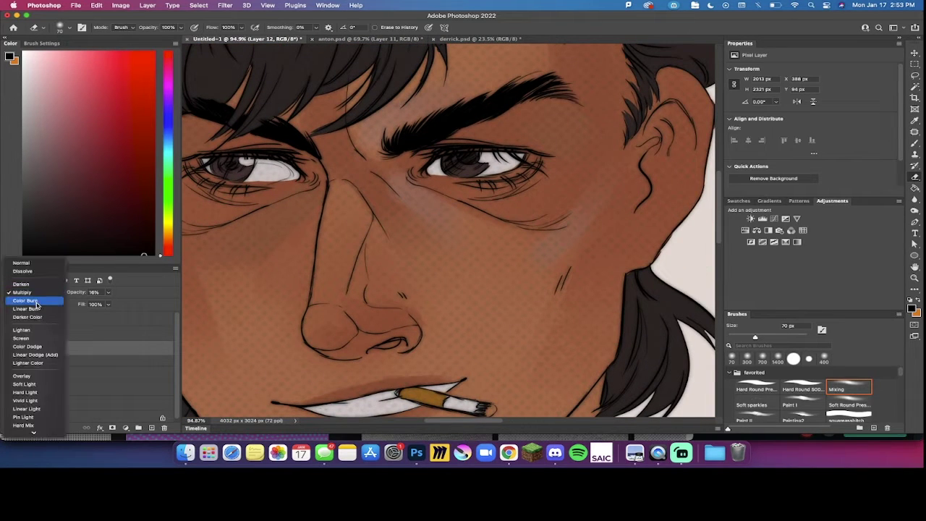
pyautogui.click(40, 363)
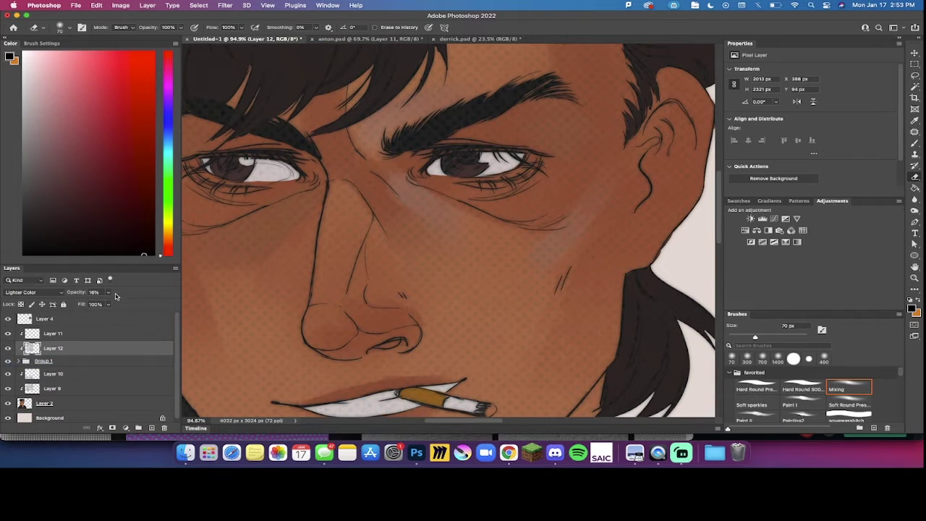
pyautogui.click(107, 292)
pyautogui.moveTo(105, 305); pyautogui.dragTo(106, 304)
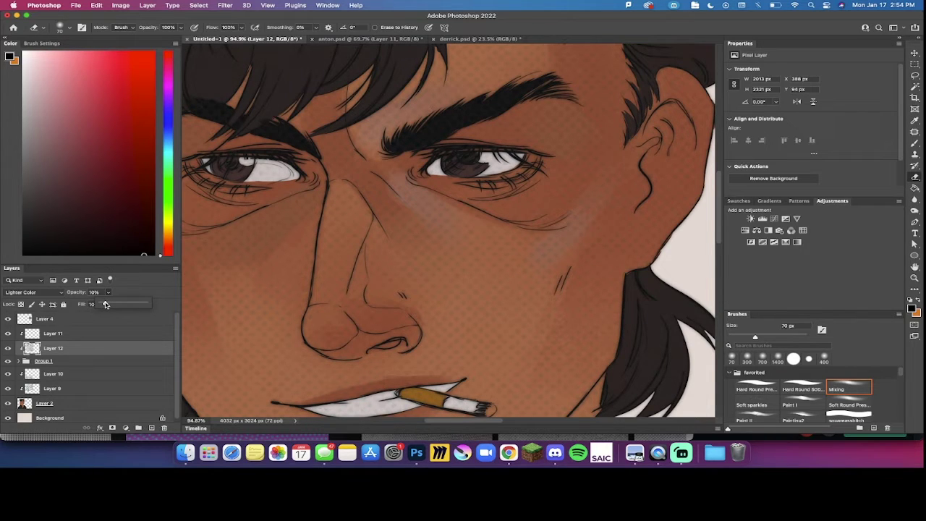
pyautogui.moveTo(106, 305); pyautogui.dragTo(104, 305)
# Step: Inspect the halftone dots on the line art across the eyebrow, hair, jacket and face
pyautogui.scroll(-3, 277, 213)
pyautogui.scroll(8, 277, 214)
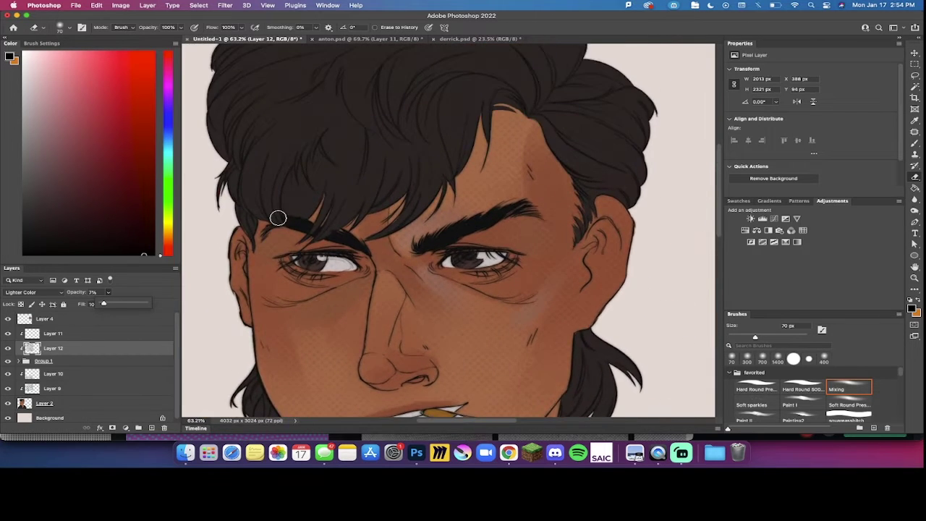
pyautogui.scroll(5, 278, 218)
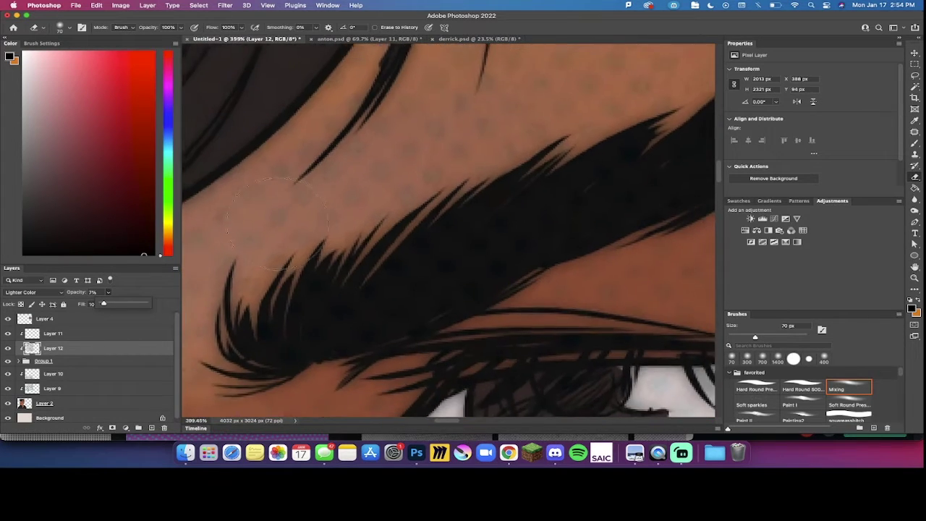
pyautogui.scroll(-7, 277, 223)
pyautogui.scroll(-6, 277, 224)
pyautogui.scroll(-5, 277, 223)
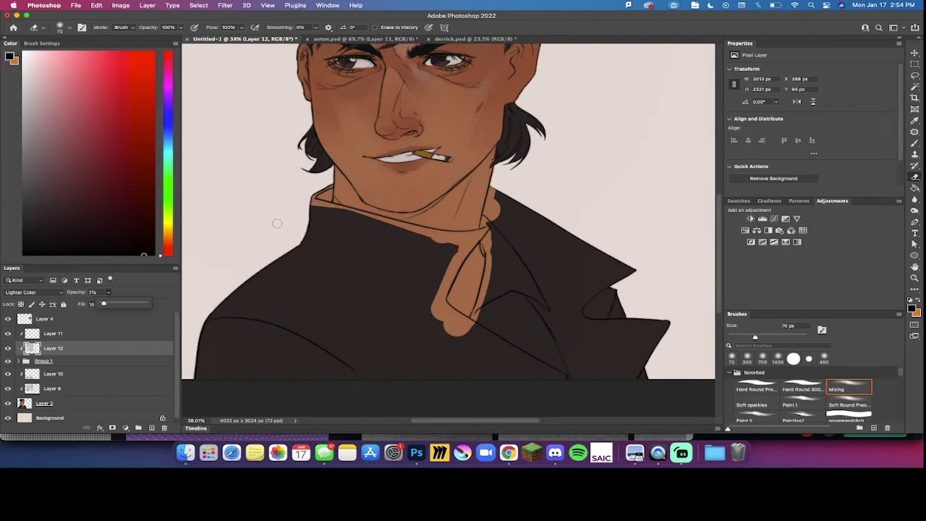
pyautogui.scroll(3, 277, 224)
pyautogui.scroll(4, 277, 224)
pyautogui.scroll(3, 276, 222)
pyautogui.scroll(5, 276, 222)
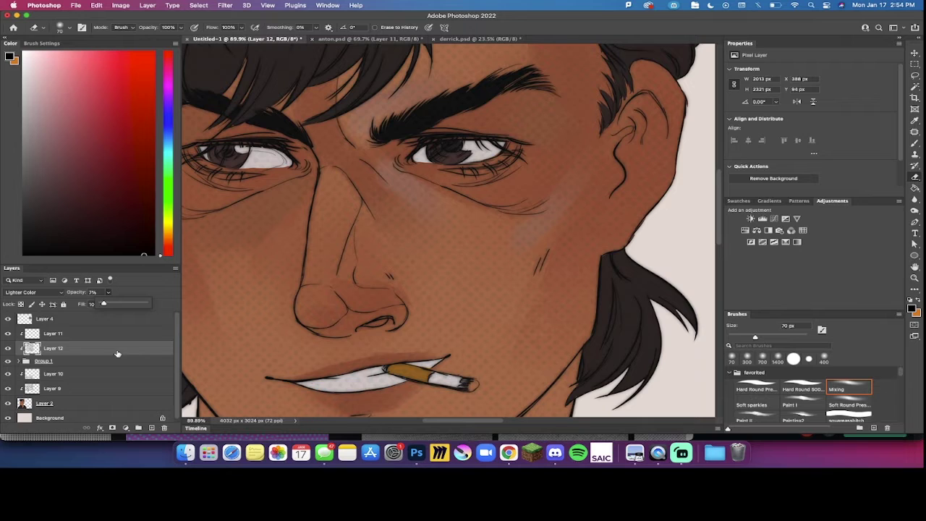
# Step: Group Layer 11, Layer 12, Group 1, Layer 10, Layer 9 and Layer 2 together as Group 2
pyautogui.click(61, 333)
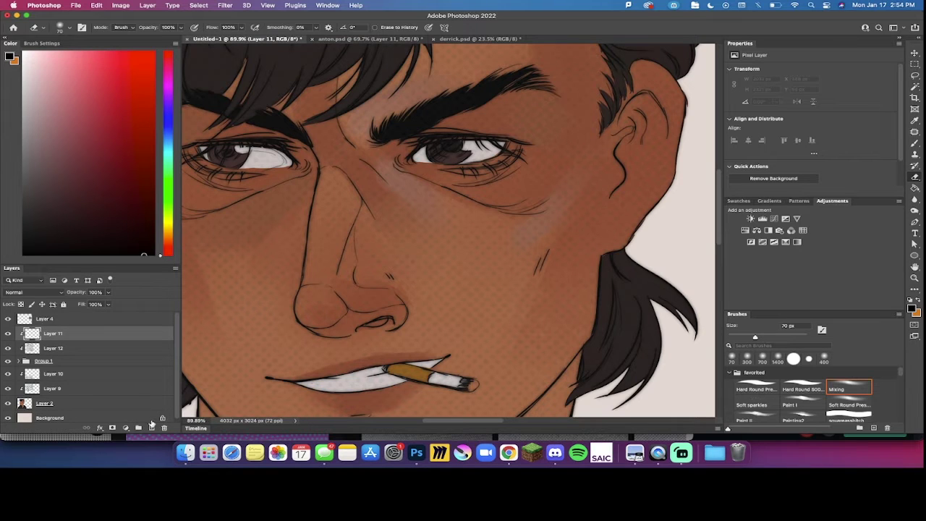
pyautogui.scroll(-1, 76, 358)
pyautogui.keyDown('shift'); pyautogui.click(68, 347); pyautogui.keyUp('shift')
pyautogui.keyDown('shift'); pyautogui.click(69, 361); pyautogui.keyUp('shift')
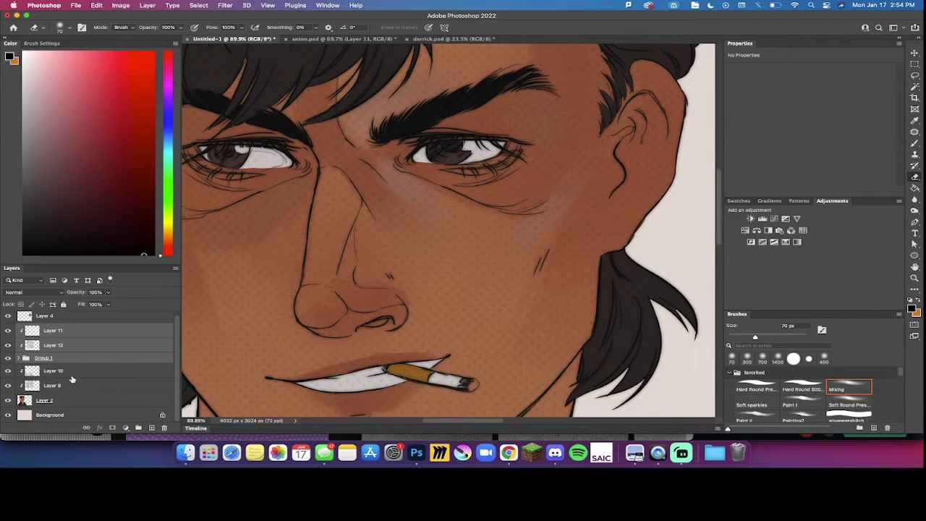
pyautogui.keyDown('shift'); pyautogui.click(70, 375); pyautogui.keyUp('shift')
pyautogui.keyDown('shift'); pyautogui.click(70, 388); pyautogui.keyUp('shift')
pyautogui.keyDown('shift'); pyautogui.click(72, 400); pyautogui.keyUp('shift')
pyautogui.rightClick(73, 400)
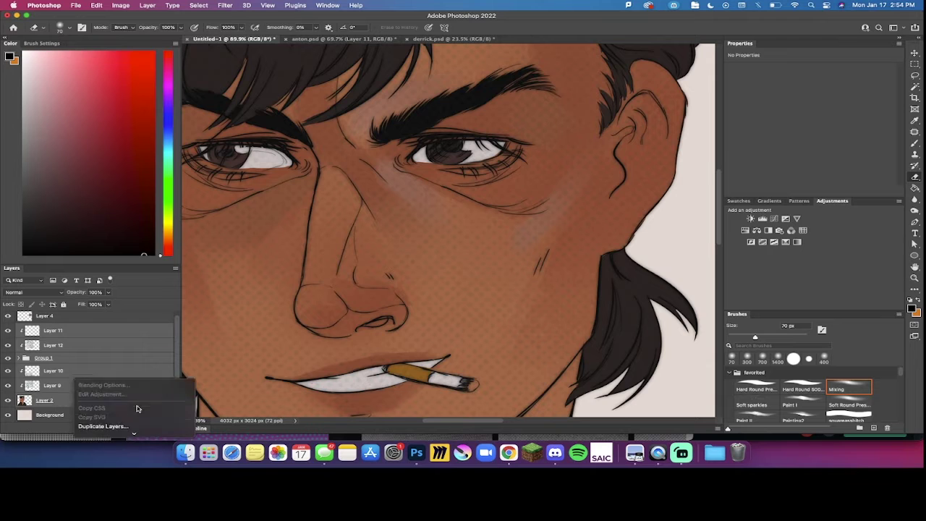
pyautogui.click(107, 59)
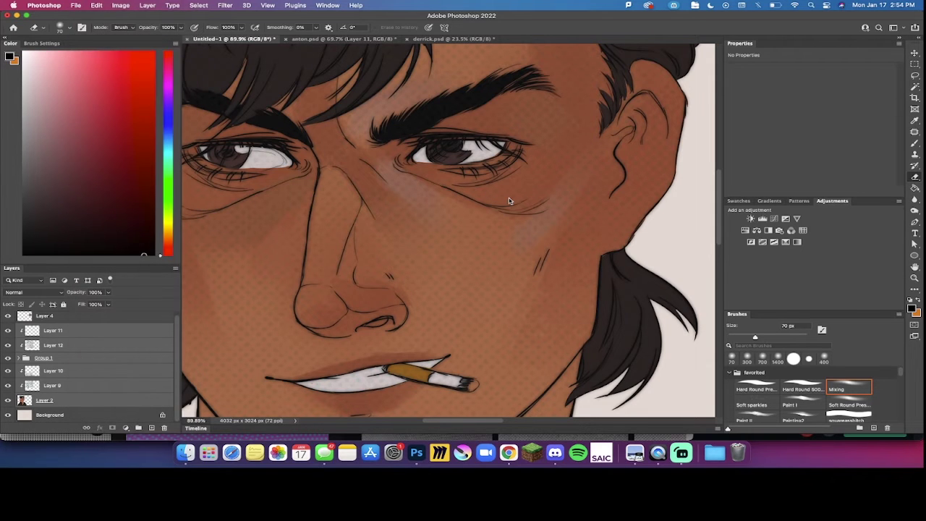
pyautogui.click(419, 177)
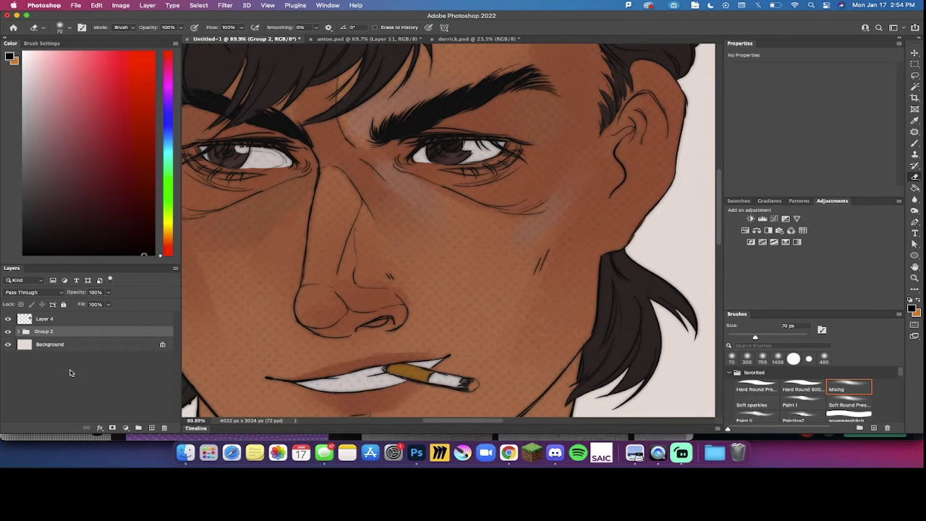
# Step: Add a new layer clipped to Group 2 and examine the background textures in the comic reference image
pyautogui.click(152, 428)
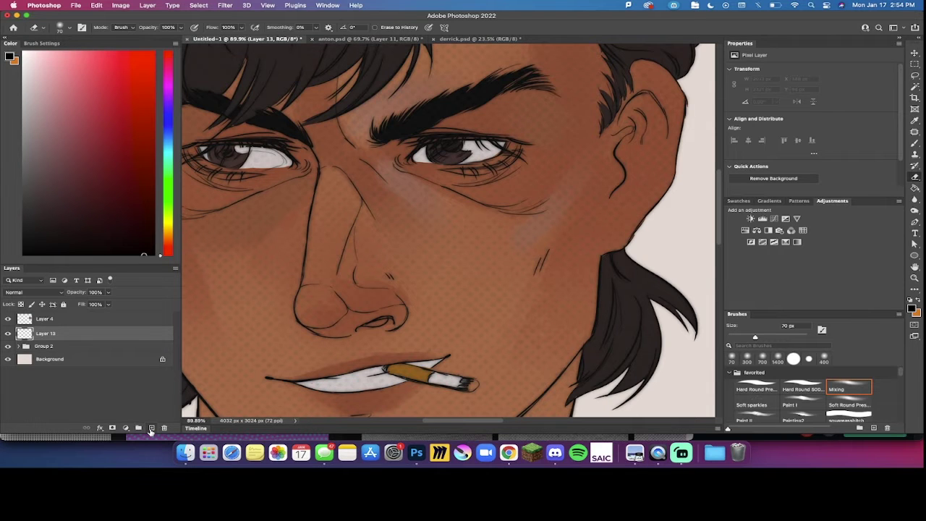
pyautogui.press('super+alt+g')
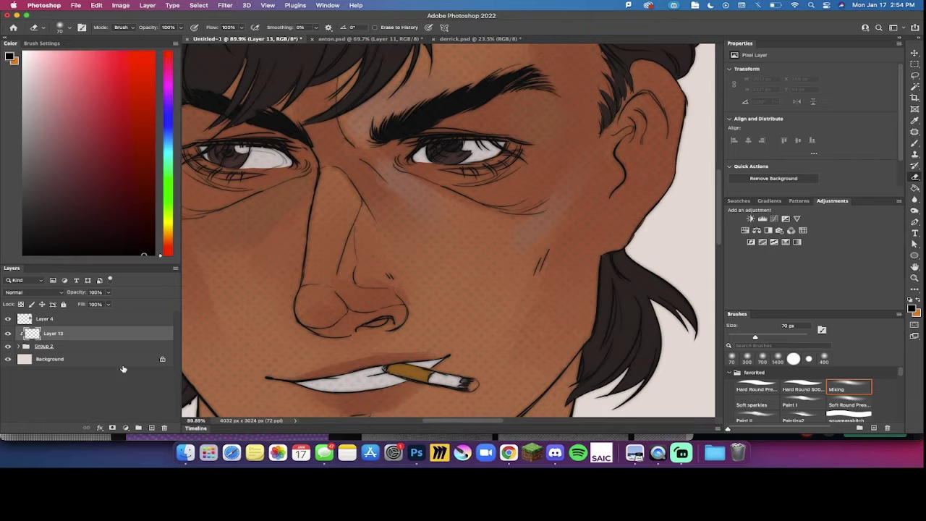
pyautogui.scroll(-3, 516, 168)
pyautogui.hscroll(8, 516, 168)
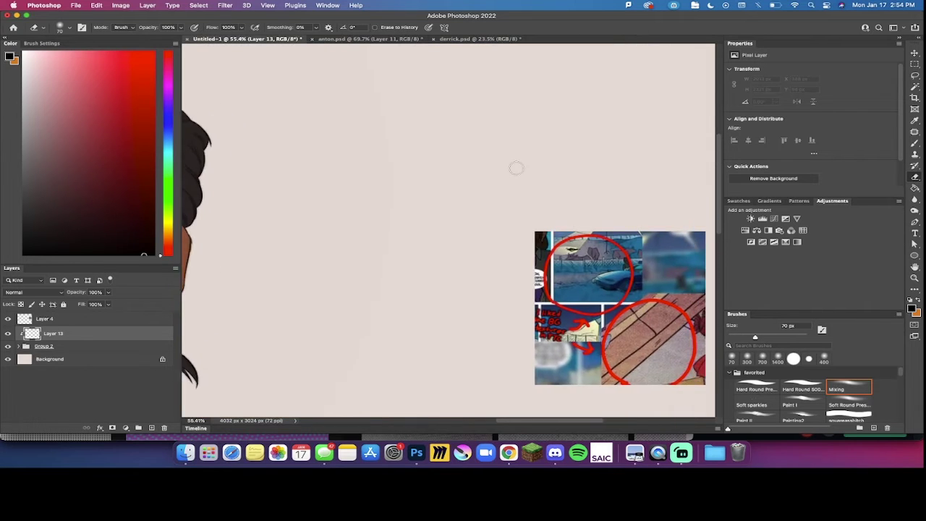
pyautogui.scroll(-2, 516, 169)
pyautogui.scroll(5, 514, 173)
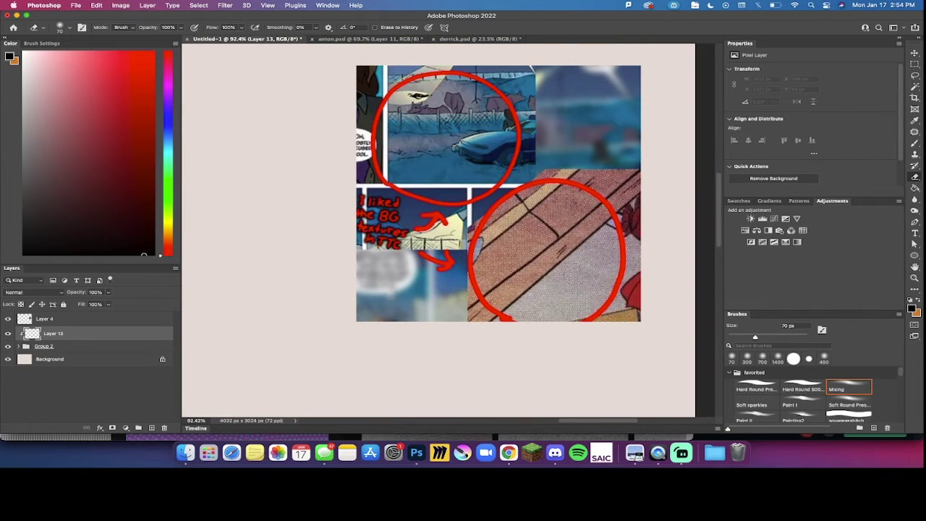
pyautogui.scroll(-2, 523, 245)
pyautogui.hscroll(-6, 522, 245)
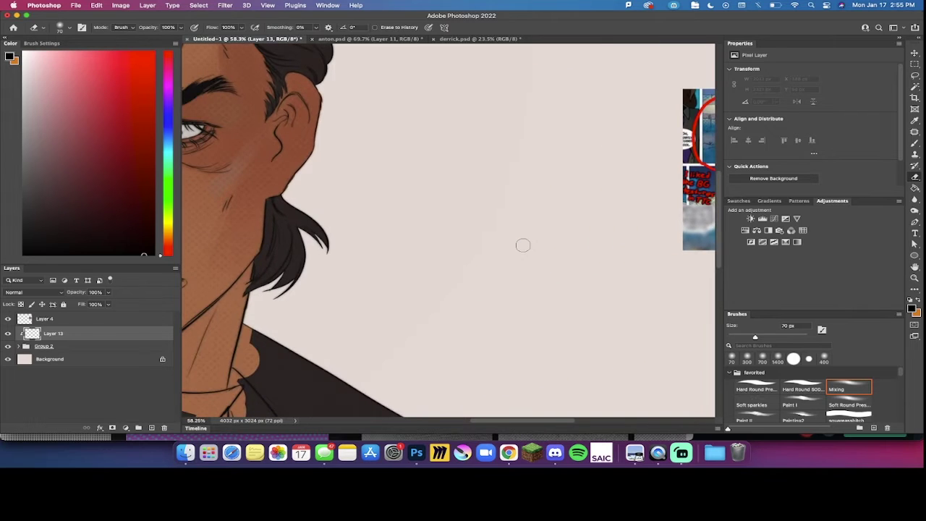
# Step: Choose a muted dark red and fill the layer clipped to Group 2 with it using the Paint Bucket
pyautogui.moveTo(168, 254); pyautogui.dragTo(169, 249)
pyautogui.moveTo(126, 157); pyautogui.dragTo(109, 137)
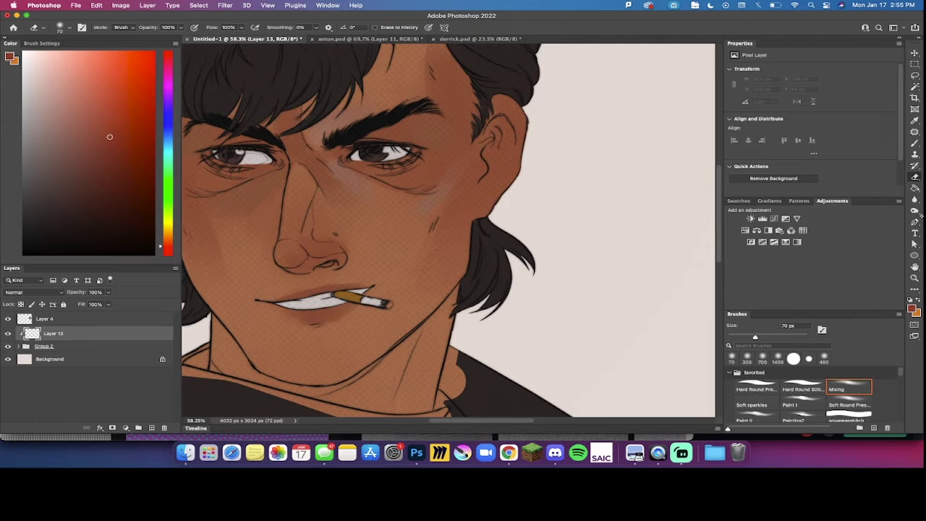
pyautogui.click(914, 188)
pyautogui.click(469, 213)
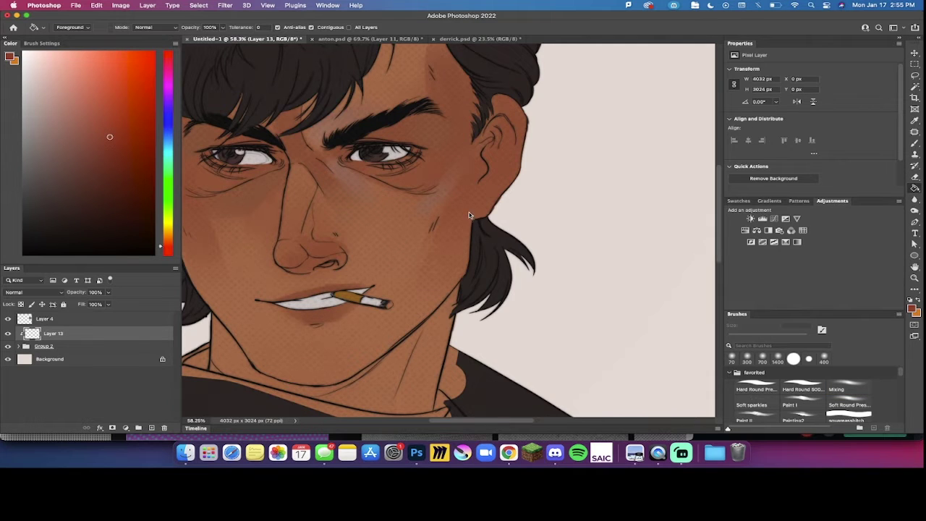
pyautogui.scroll(-1, 470, 214)
pyautogui.scroll(-1, 470, 216)
# Step: Apply Add Noise at 162.41% with Uniform distribution to the red fill clipped over the portrait
pyautogui.click(225, 5)
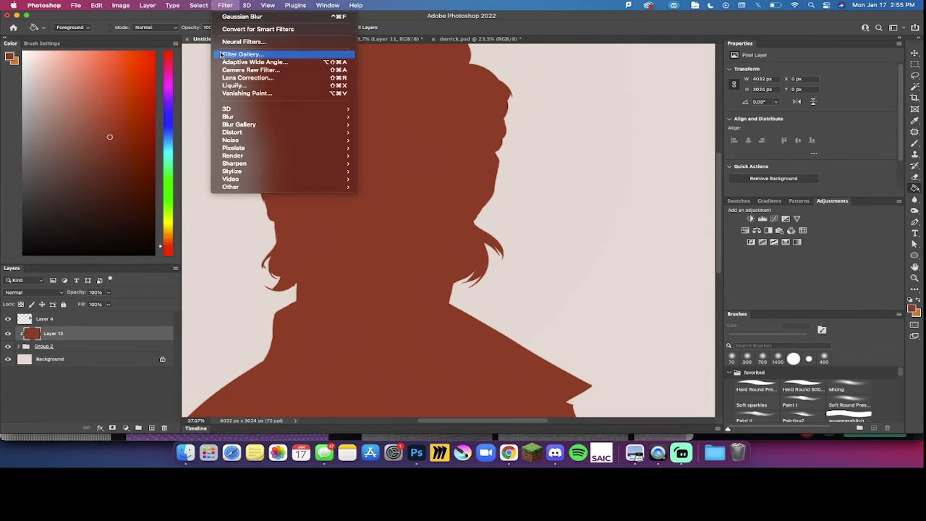
pyautogui.moveTo(230, 140)
pyautogui.click(382, 141)
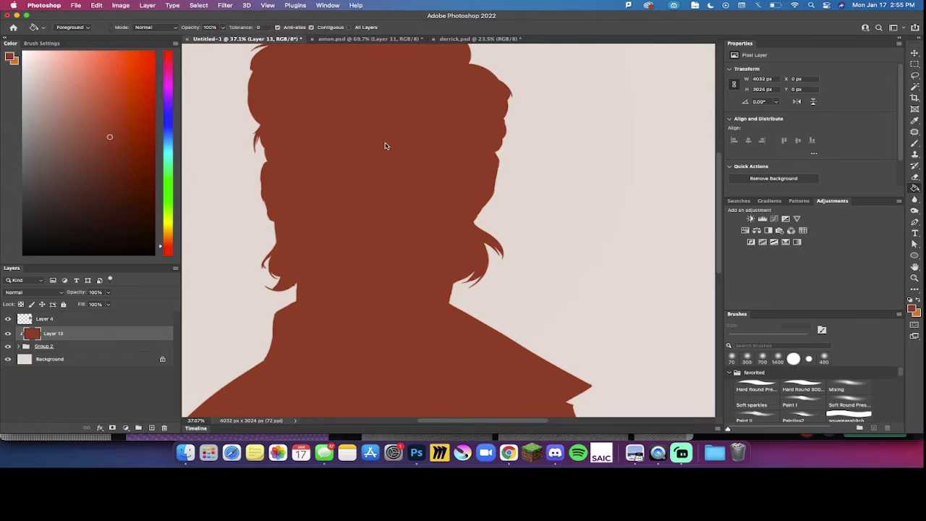
pyautogui.moveTo(406, 218); pyautogui.dragTo(426, 220)
pyautogui.click(510, 104)
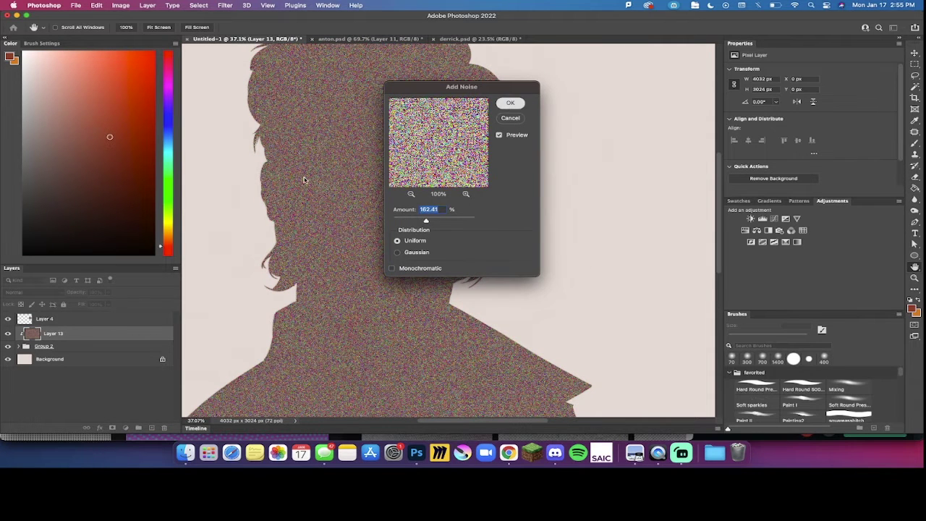
# Step: Try Saturation and Hue blend modes on the clipped noise layer, leaving it on Hue at 14% opacity
pyautogui.scroll(5, 304, 179)
pyautogui.scroll(2, 304, 180)
pyautogui.press('g')
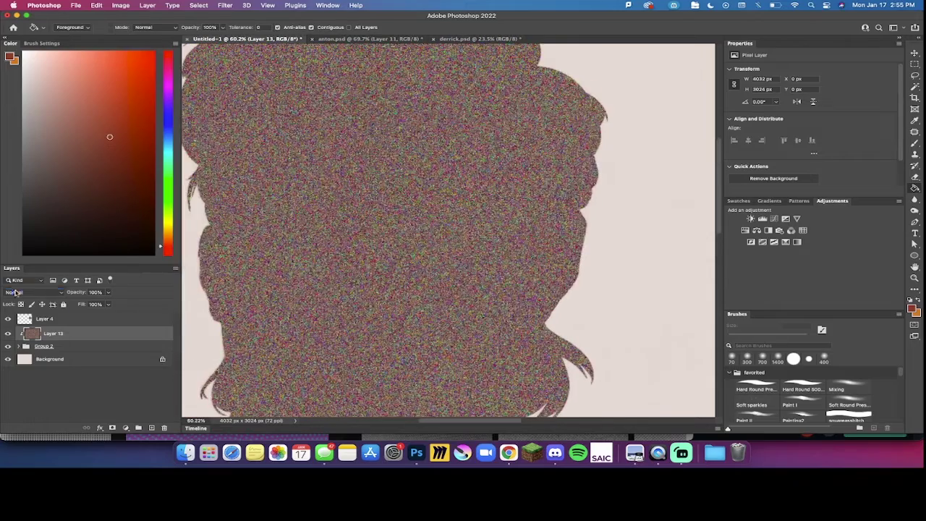
pyautogui.click(16, 293)
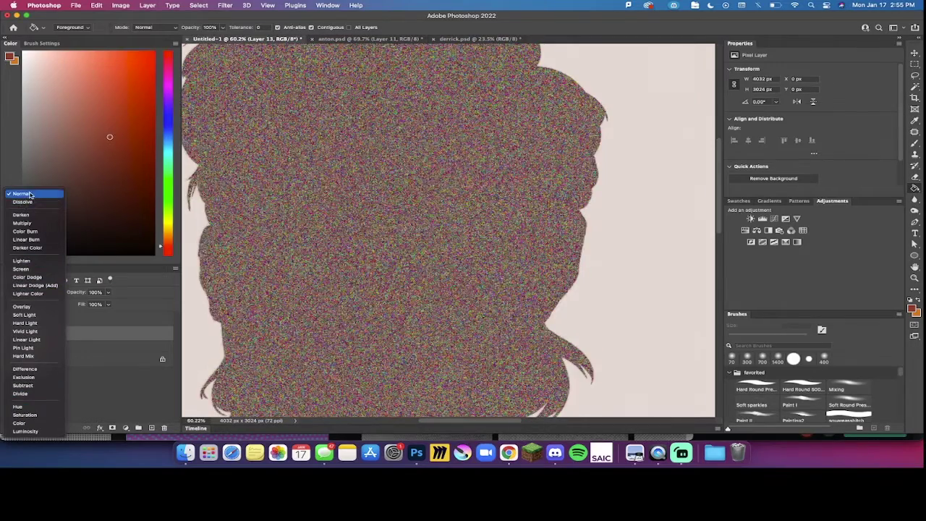
pyautogui.click(19, 415)
pyautogui.click(16, 294)
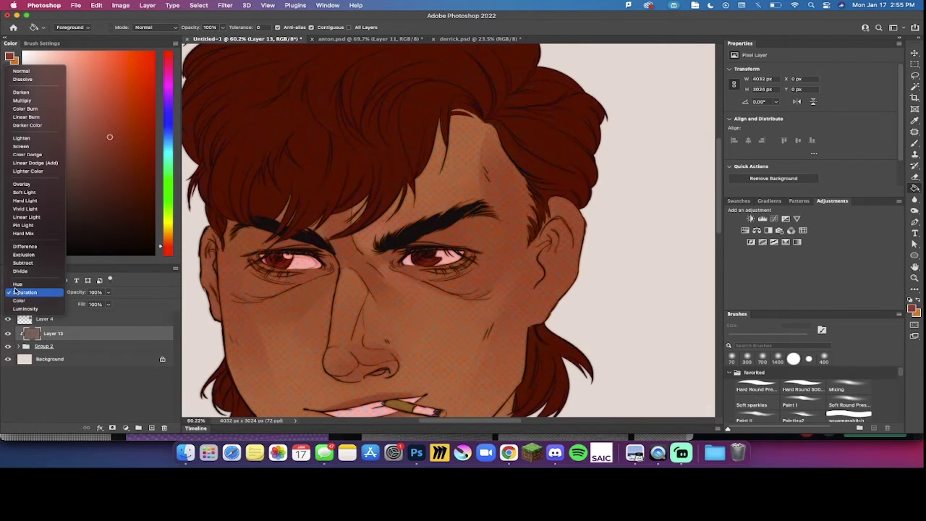
pyautogui.click(15, 286)
pyautogui.click(108, 304)
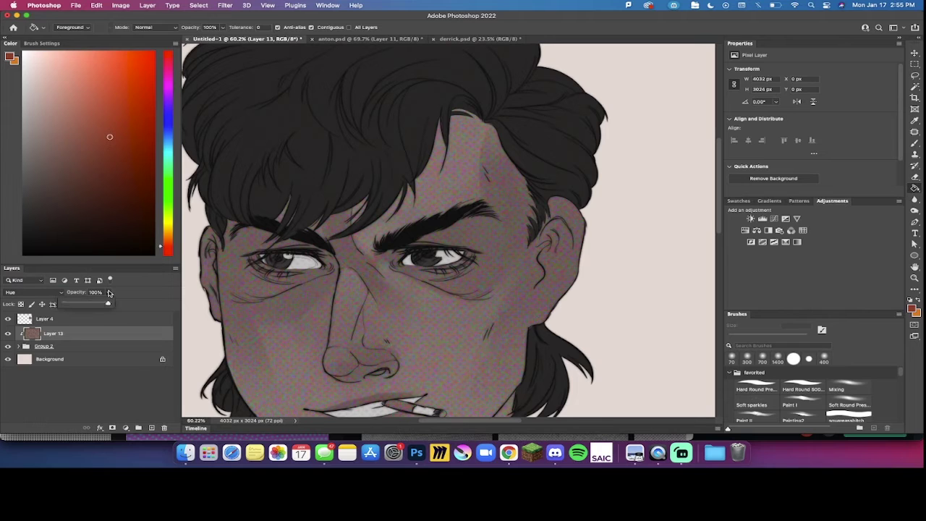
pyautogui.click(67, 305)
# Step: Try Saturation blend mode on the clipped noise layer, and delete the layer
pyautogui.click(33, 292)
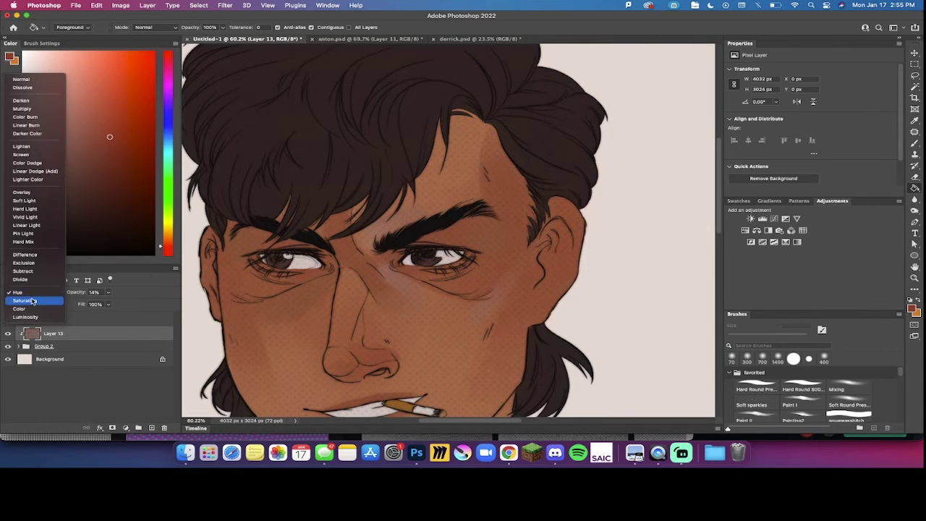
pyautogui.click(33, 300)
pyautogui.scroll(5, 311, 289)
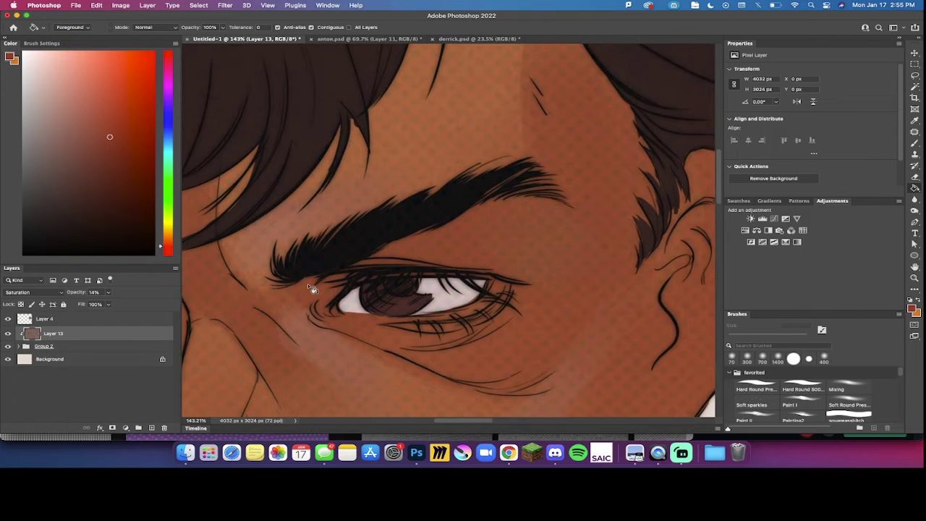
pyautogui.scroll(-8, 313, 289)
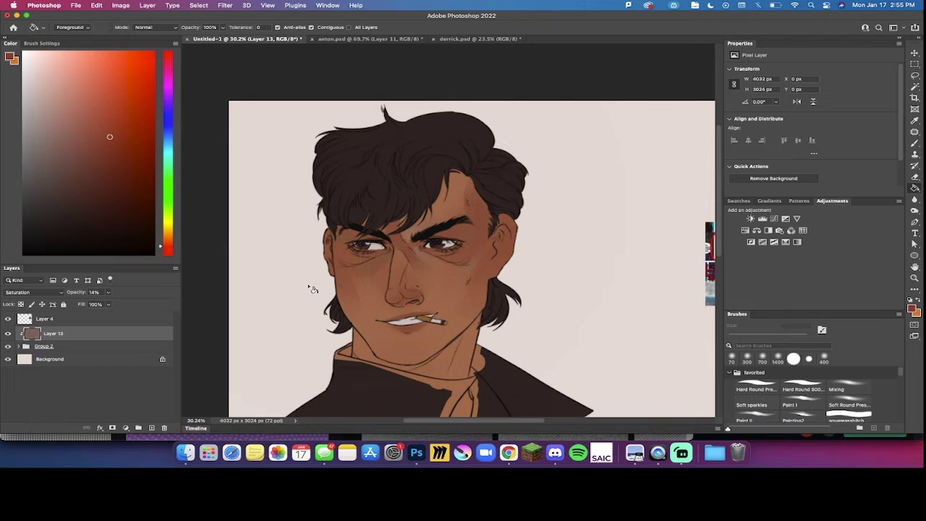
pyautogui.scroll(5, 481, 255)
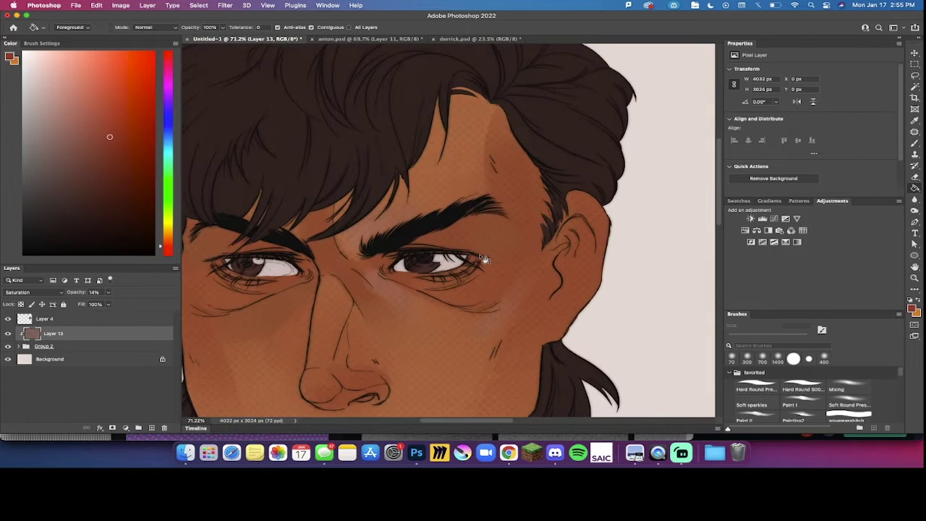
pyautogui.scroll(-2, 481, 257)
pyautogui.press('Delete')
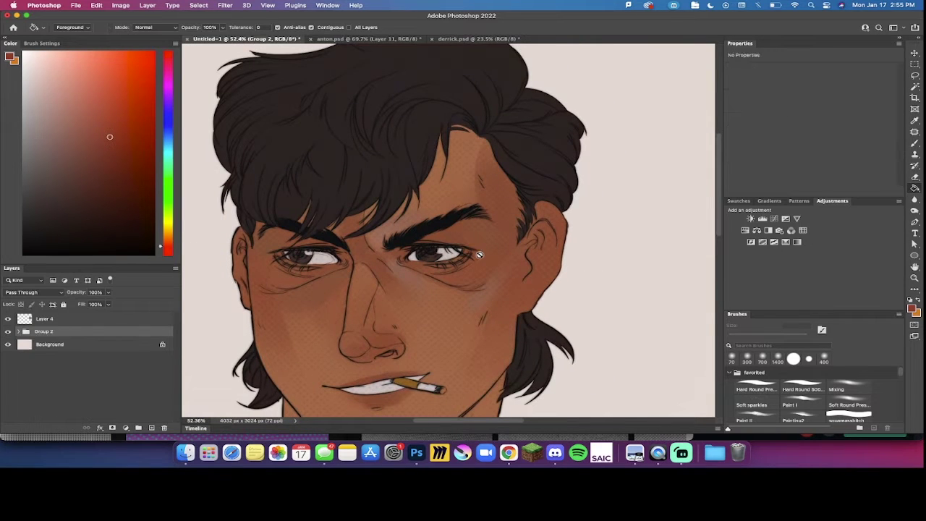
# Step: Paint a dark red blob about 498 by 442 px beside the portrait on a new layer, using a 250 px hard round brush
pyautogui.click(151, 427)
pyautogui.scroll(-5, 399, 300)
pyautogui.hscroll(6, 399, 299)
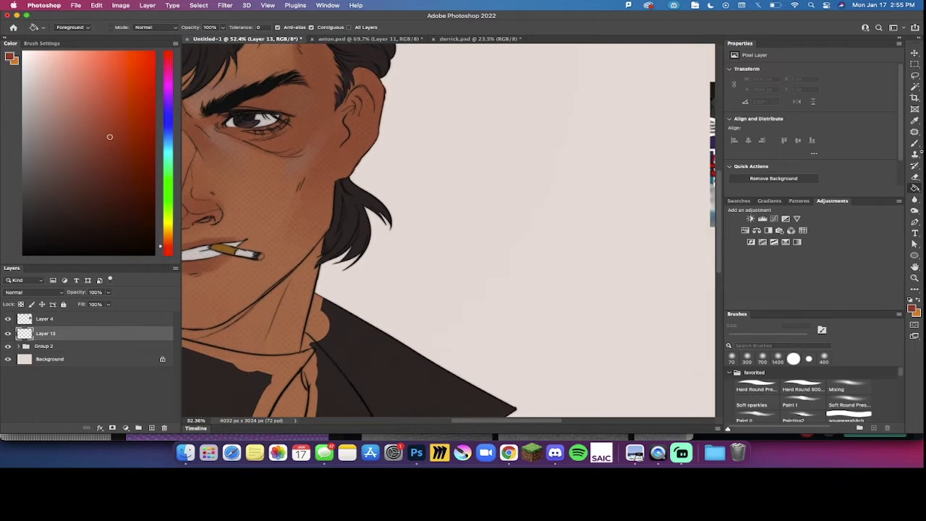
pyautogui.click(915, 143)
pyautogui.press(']')
pyautogui.press(']')
pyautogui.press(']')
pyautogui.press(']')
pyautogui.press(']')
pyautogui.press(']')
pyautogui.press(']')
pyautogui.press(']')
pyautogui.press(']')
pyautogui.press(']')
pyautogui.press(']')
pyautogui.press(']')
pyautogui.press(']')
pyautogui.press(']')
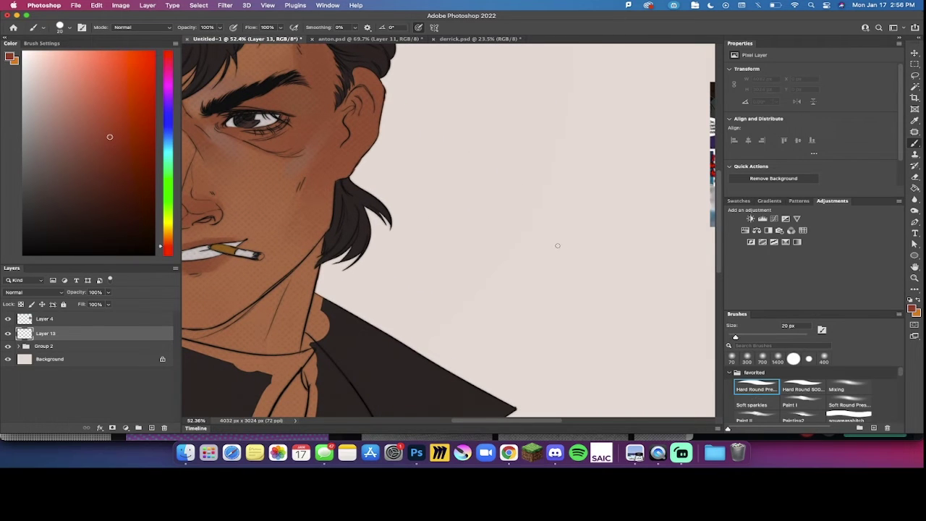
pyautogui.moveTo(562, 253)
pyautogui.mouseDown()
pyautogui.moveTo(533, 251)
pyautogui.moveTo(574, 262)
pyautogui.moveTo(554, 242)
pyautogui.moveTo(546, 271)
pyautogui.moveTo(576, 234)
pyautogui.moveTo(542, 267)
pyautogui.moveTo(579, 249)
pyautogui.moveTo(563, 273)
pyautogui.mouseUp()
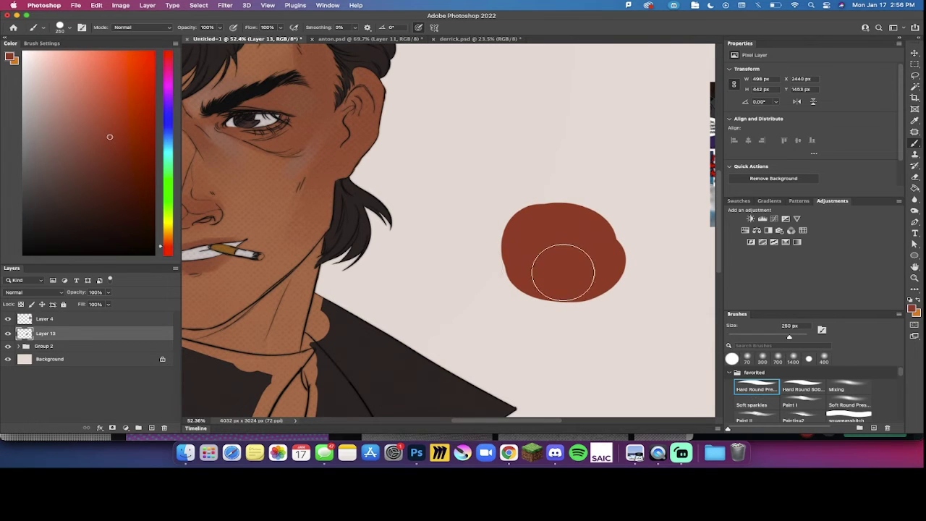
# Step: Apply Add Noise at 162.41% with Uniform distribution to the painted red blob
pyautogui.click(225, 5)
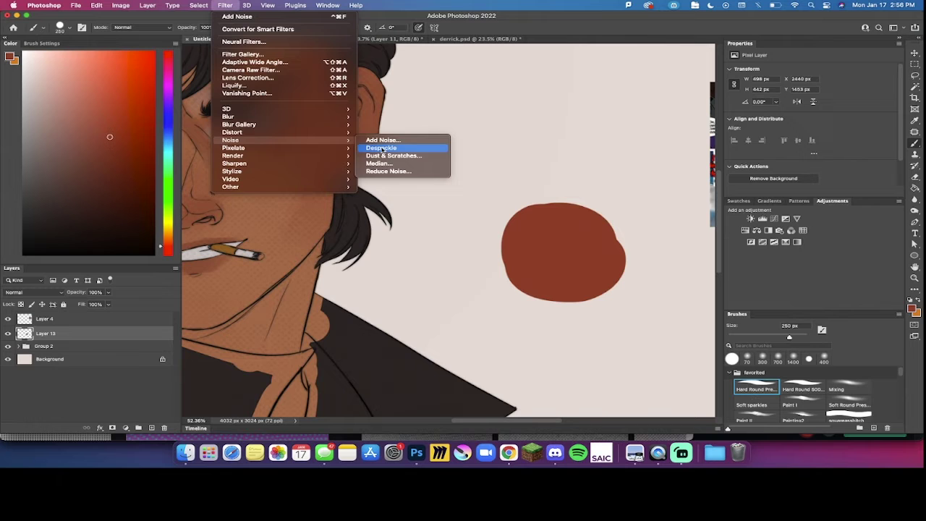
pyautogui.click(382, 140)
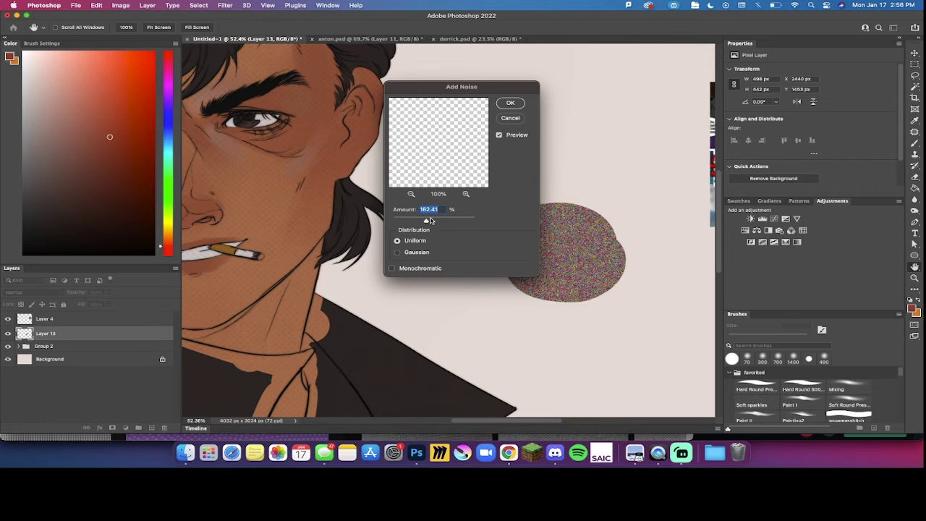
pyautogui.click(515, 102)
# Step: Enlarge the noise blob proportionally to about 662% and position it over the portrait so the grain becomes coarser
pyautogui.scroll(-3, 558, 140)
pyautogui.press('super+t')
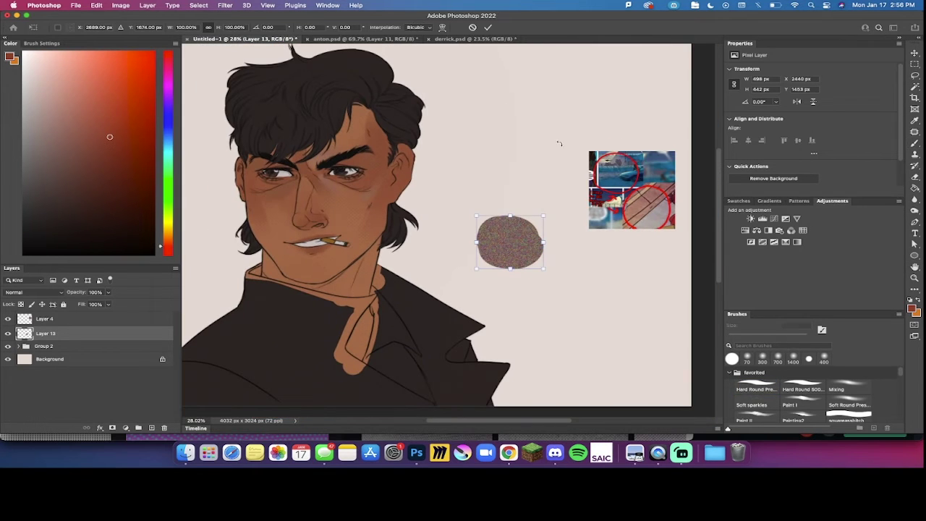
pyautogui.moveTo(474, 215); pyautogui.dragTo(280, 58)
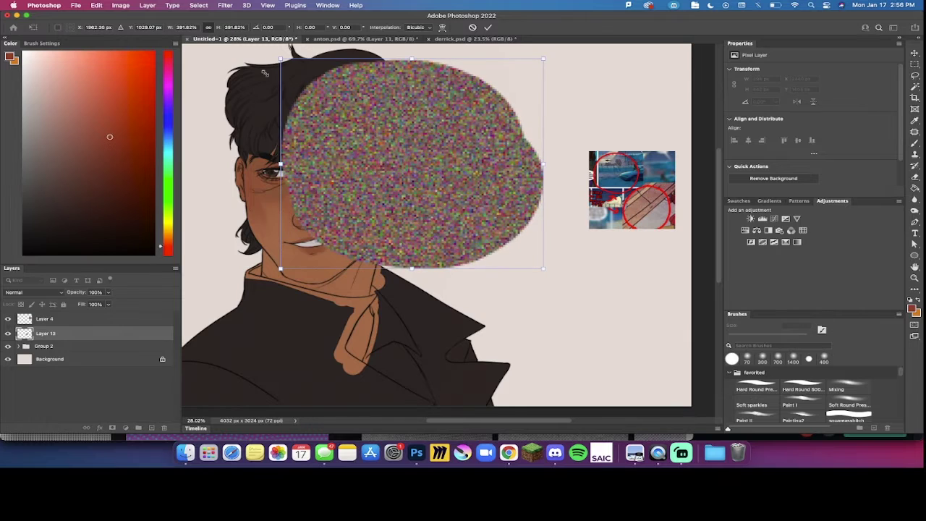
pyautogui.moveTo(388, 144); pyautogui.dragTo(379, 276)
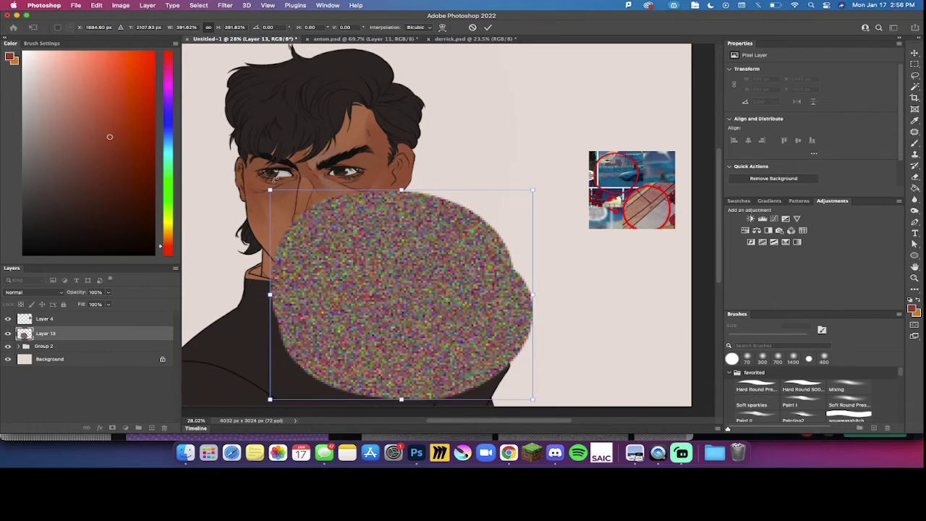
pyautogui.moveTo(279, 197); pyautogui.dragTo(209, 58)
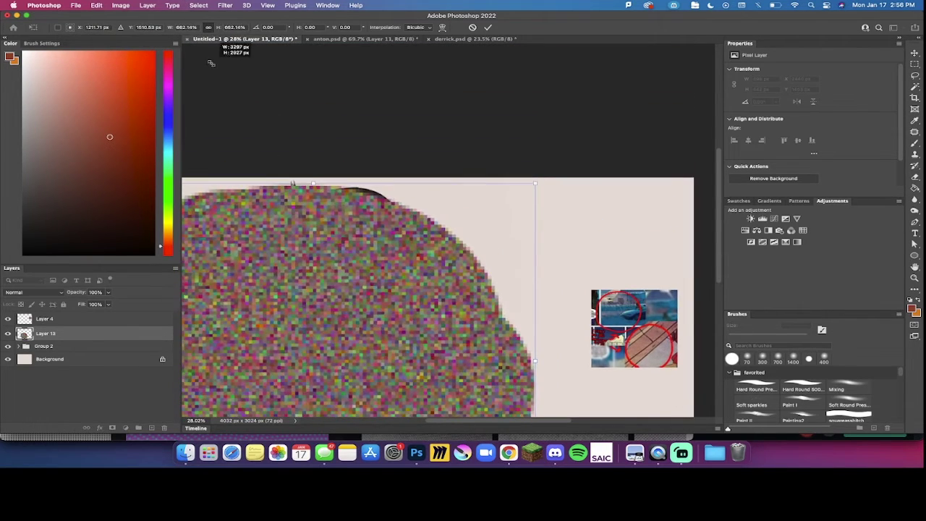
pyautogui.press('Return')
pyautogui.press('b')
pyautogui.scroll(-5, 325, 348)
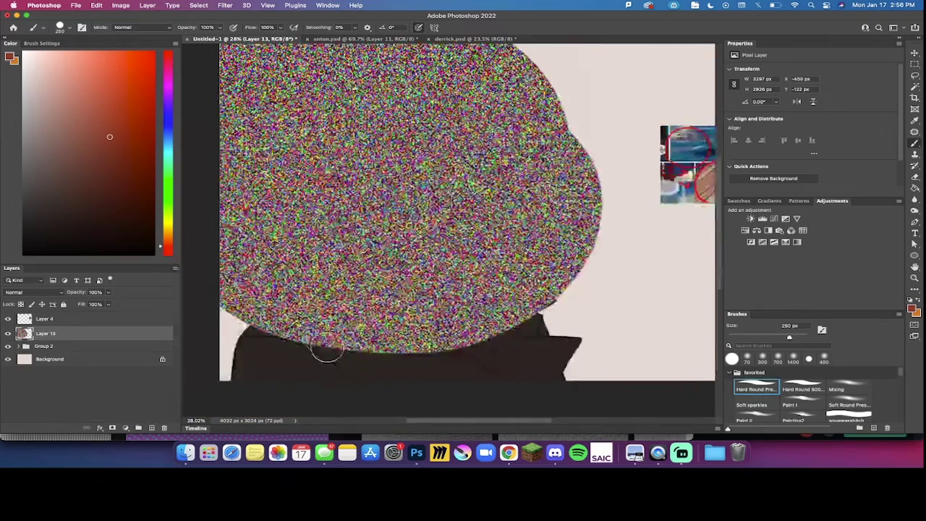
pyautogui.scroll(4, 327, 343)
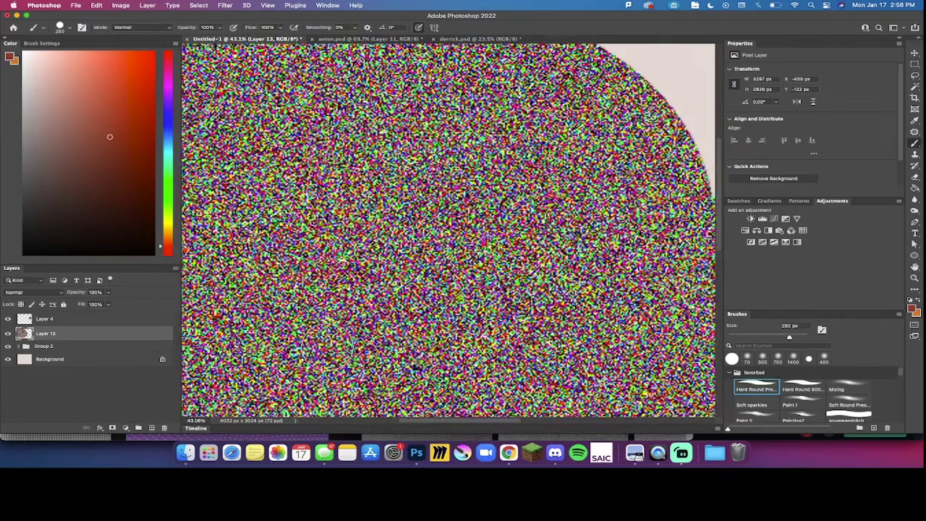
# Step: Try Hue blend mode on the enlarged noise blob, and change its blend mode to Saturation
pyautogui.click(35, 293)
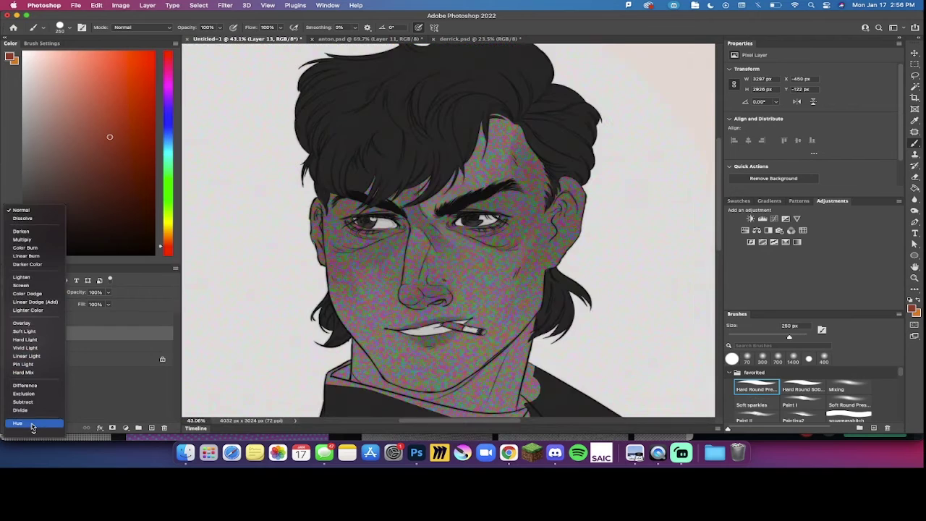
pyautogui.click(31, 425)
pyautogui.press('super+t')
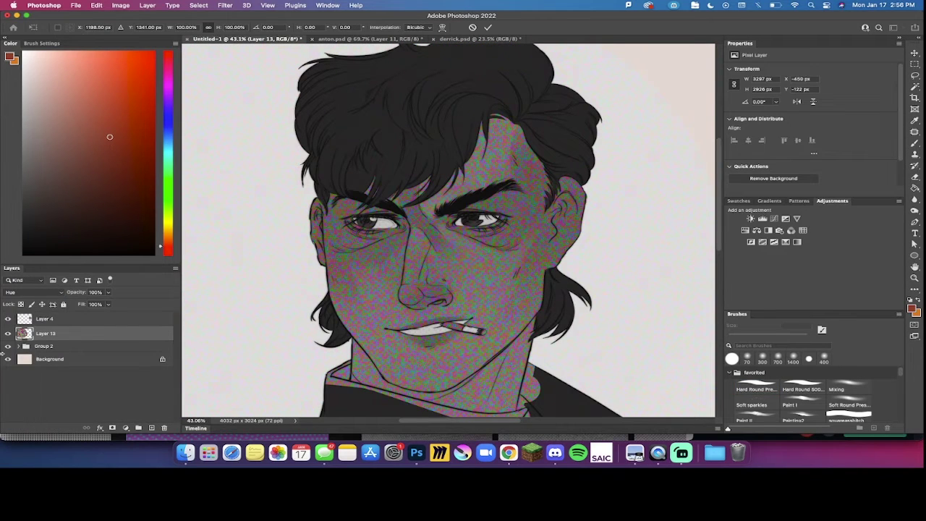
pyautogui.click(29, 292)
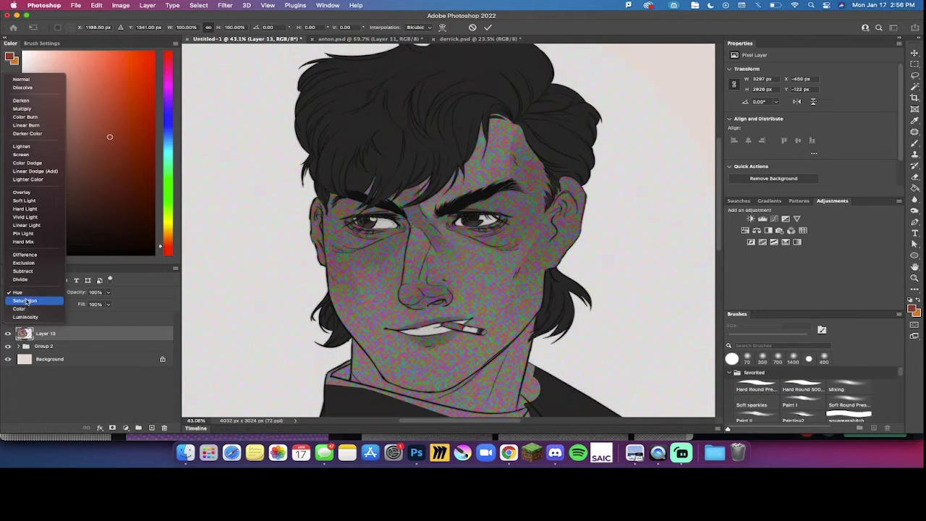
pyautogui.click(22, 300)
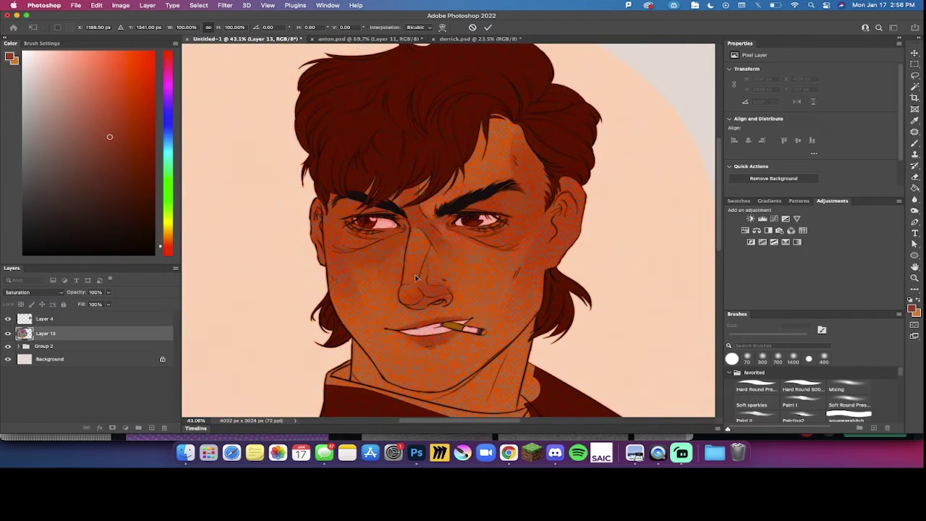
# Step: Scale the enlarged noise blob down to about 76% and reposition it over the character's head
pyautogui.press('super+0')
pyautogui.moveTo(433, 55); pyautogui.dragTo(427, 158)
pyautogui.moveTo(452, 214); pyautogui.dragTo(463, 134)
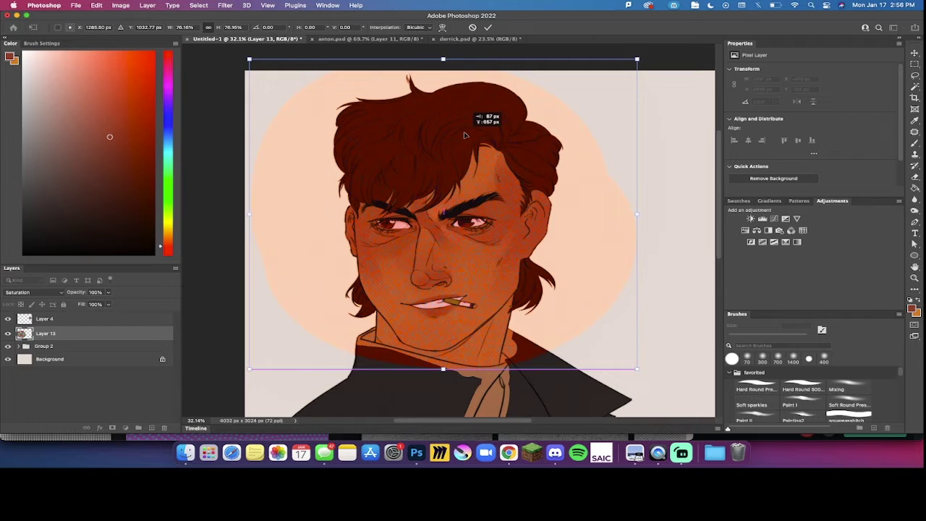
pyautogui.press('Return')
pyautogui.press('b')
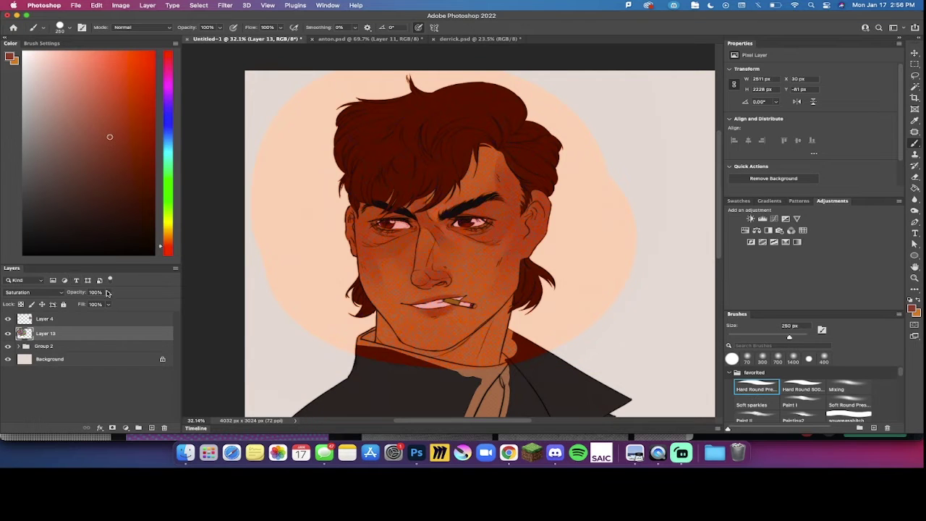
# Step: Lower the noise layer's opacity to 17% and clip it to the portrait group beneath
pyautogui.moveTo(107, 292); pyautogui.dragTo(72, 304)
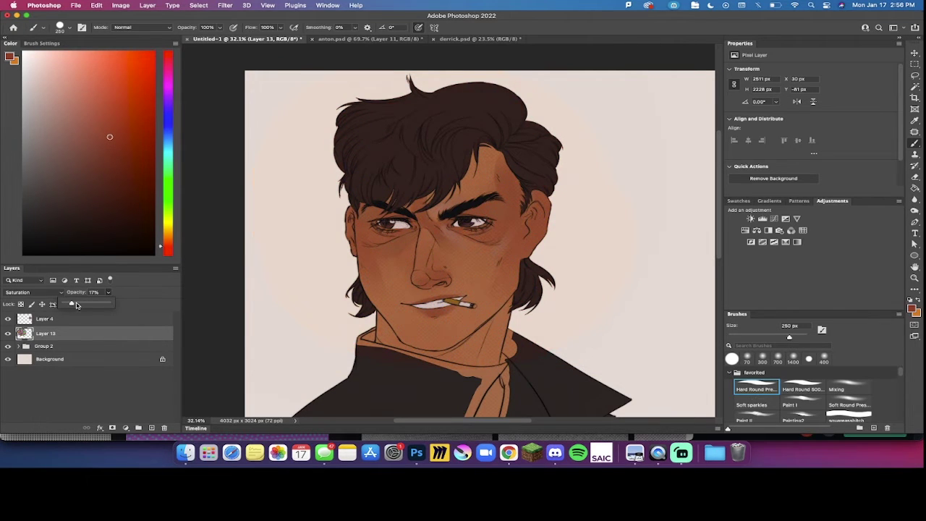
pyautogui.press('alt+super+g')
pyautogui.scroll(-3, 319, 279)
pyautogui.hscroll(3, 318, 279)
pyautogui.scroll(4, 325, 283)
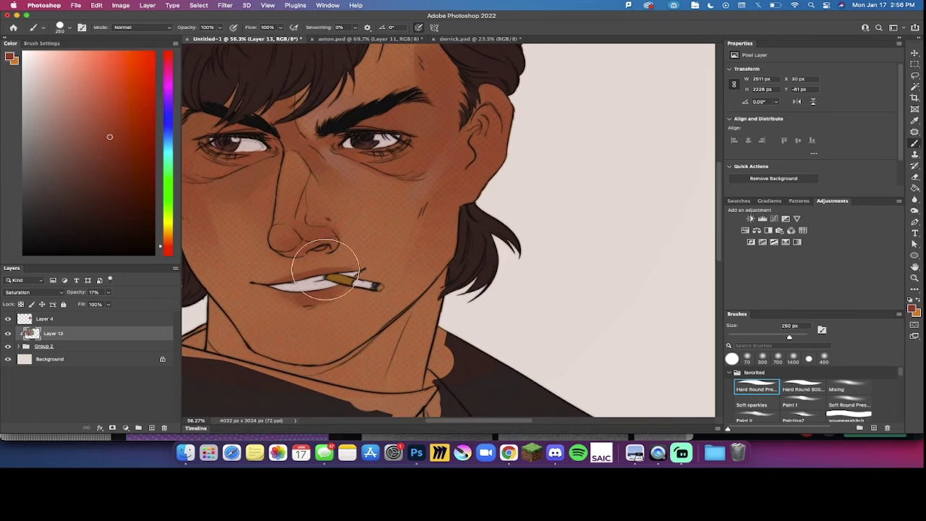
pyautogui.scroll(3, 326, 269)
pyautogui.hscroll(-3, 325, 269)
# Step: Change the clipped noise layer's blend mode to Difference and reduce its opacity to 3%
pyautogui.click(48, 291)
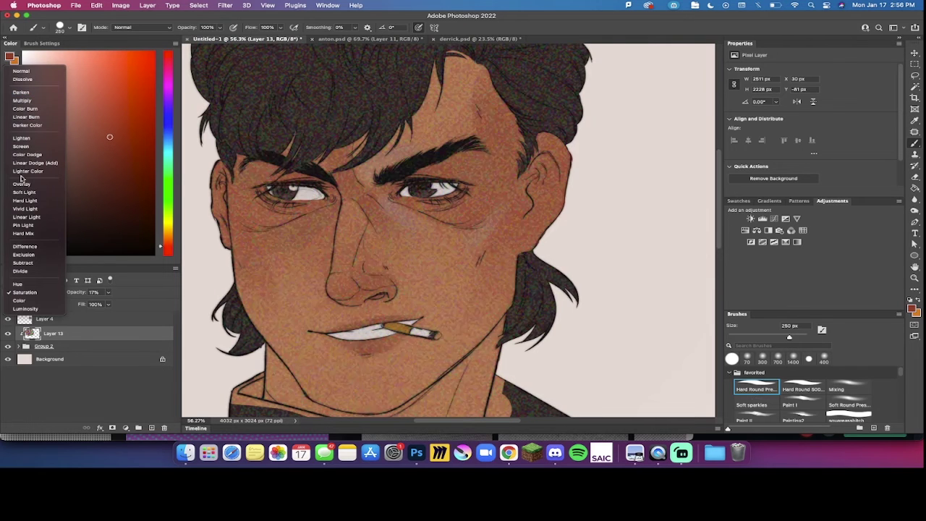
pyautogui.click(29, 248)
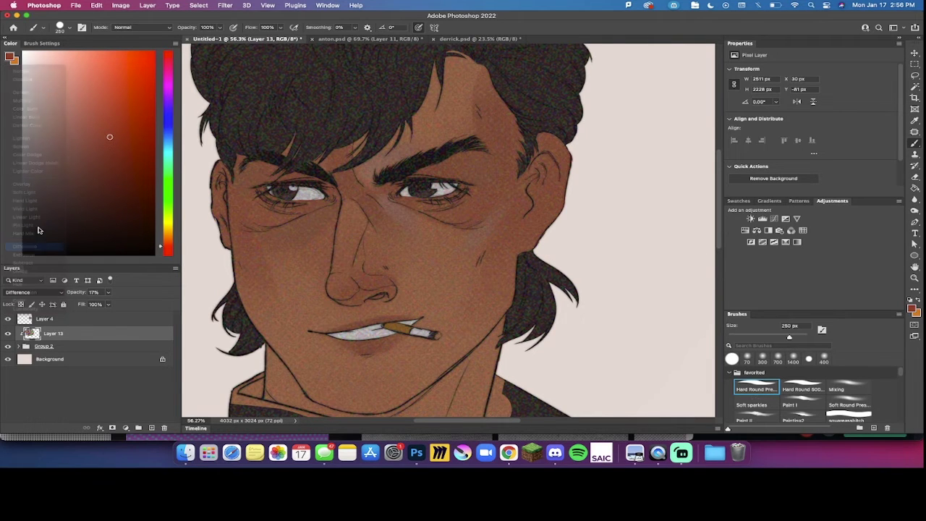
pyautogui.click(107, 292)
pyautogui.moveTo(105, 304); pyautogui.dragTo(102, 304)
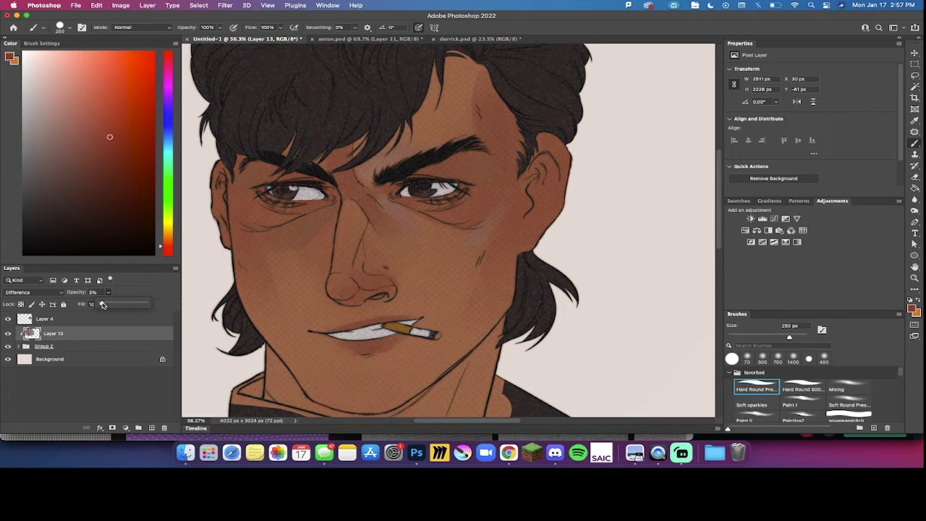
# Step: Apply Add Noise at 9.51% with Uniform distribution to Layer 2, the base artwork inside Group 2
pyautogui.click(62, 348)
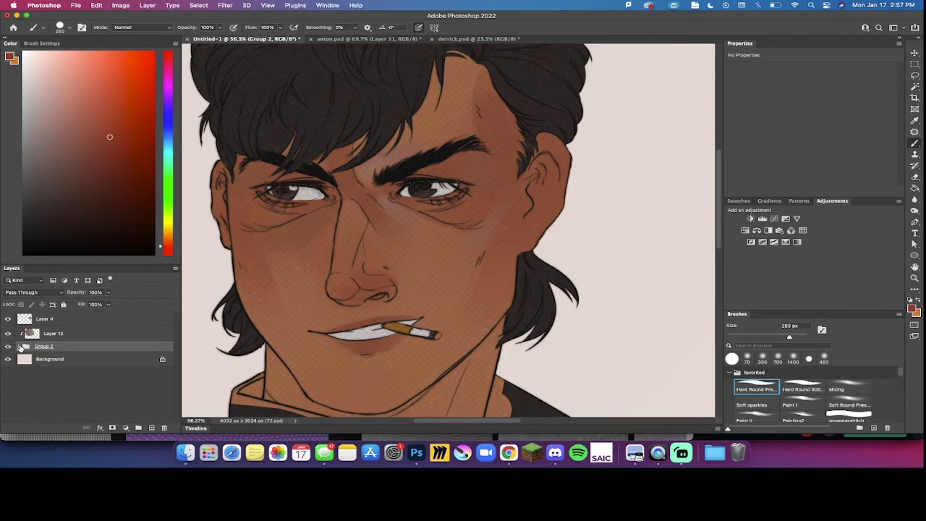
pyautogui.click(19, 346)
pyautogui.scroll(-1, 58, 384)
pyautogui.click(60, 400)
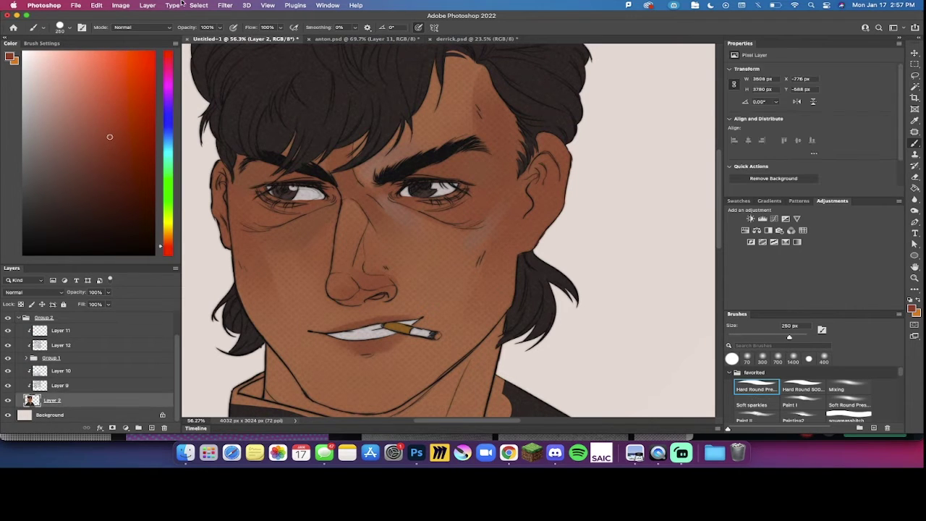
pyautogui.click(225, 5)
pyautogui.moveTo(244, 140)
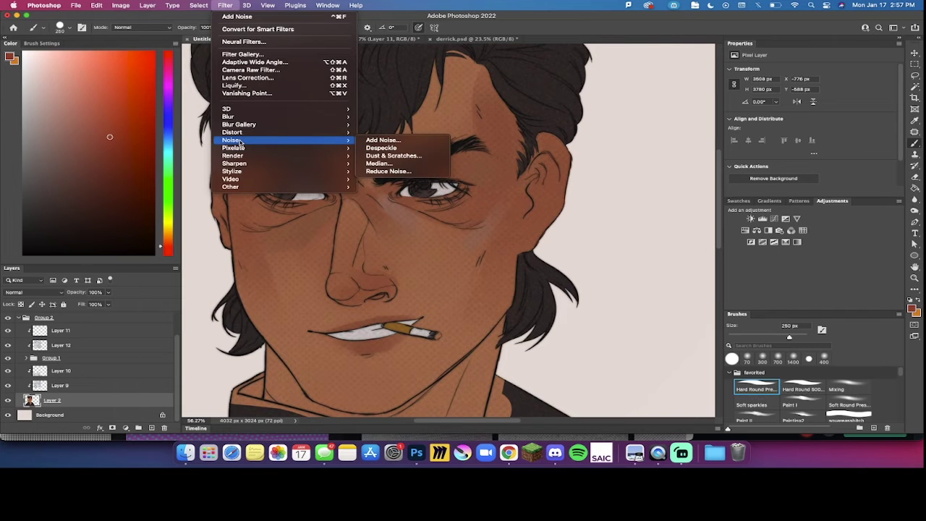
pyautogui.click(407, 140)
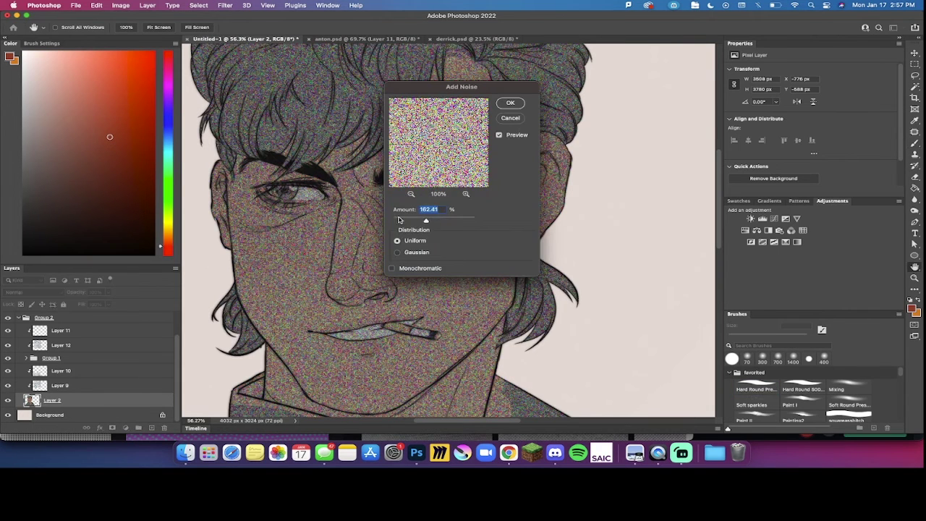
pyautogui.click(399, 220)
pyautogui.moveTo(395, 219); pyautogui.dragTo(394, 219)
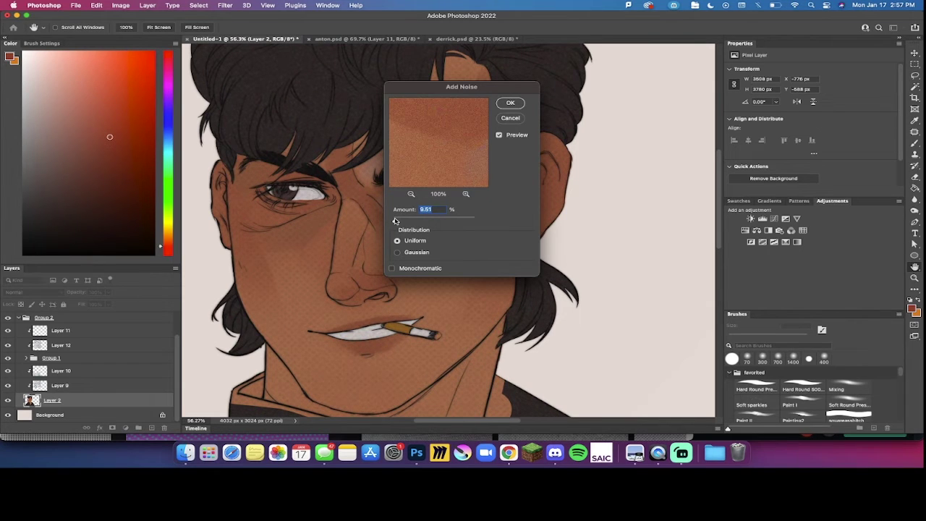
pyautogui.click(510, 103)
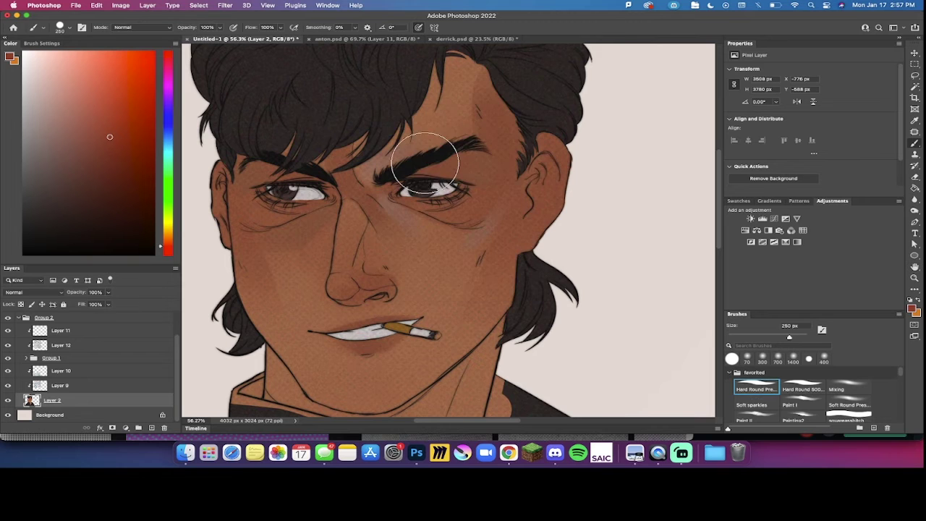
# Step: Add a Brightness/Contrast adjustment layer above Layer 4 and lower its brightness to darken the image
pyautogui.scroll(-5, 416, 158)
pyautogui.scroll(5, 425, 163)
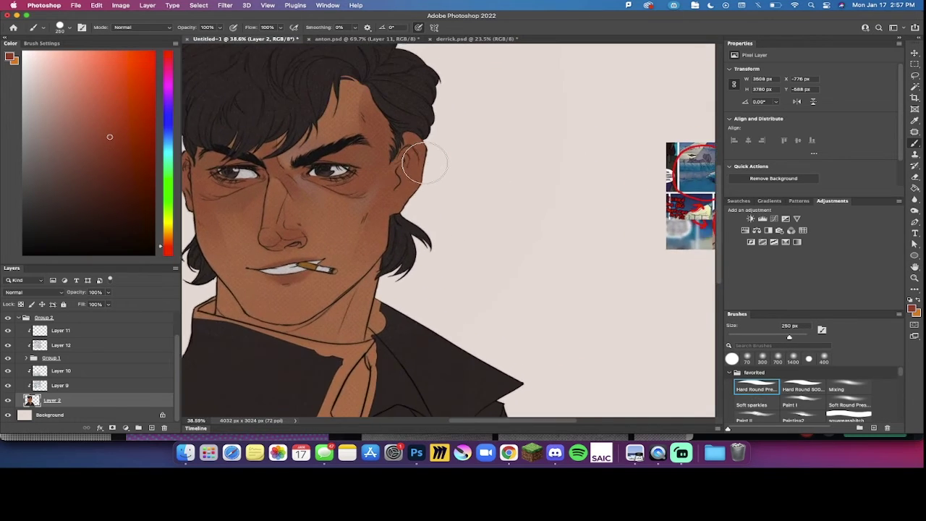
pyautogui.scroll(3, 425, 163)
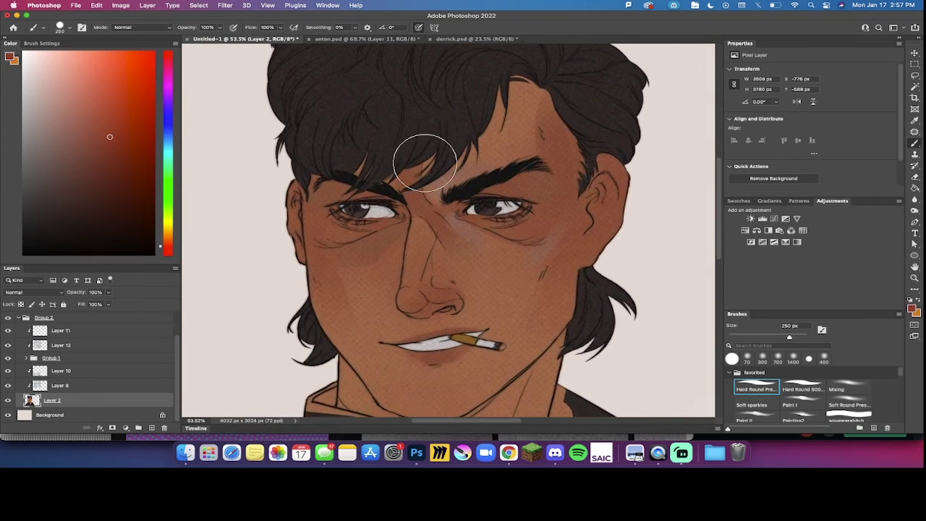
pyautogui.scroll(-2, 425, 163)
pyautogui.scroll(-2, 425, 163)
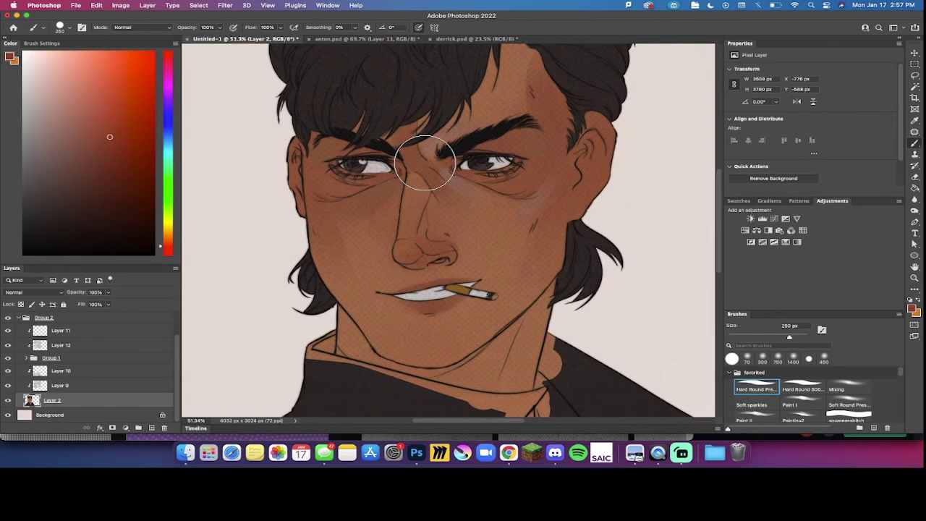
pyautogui.scroll(2, 63, 368)
pyautogui.click(74, 322)
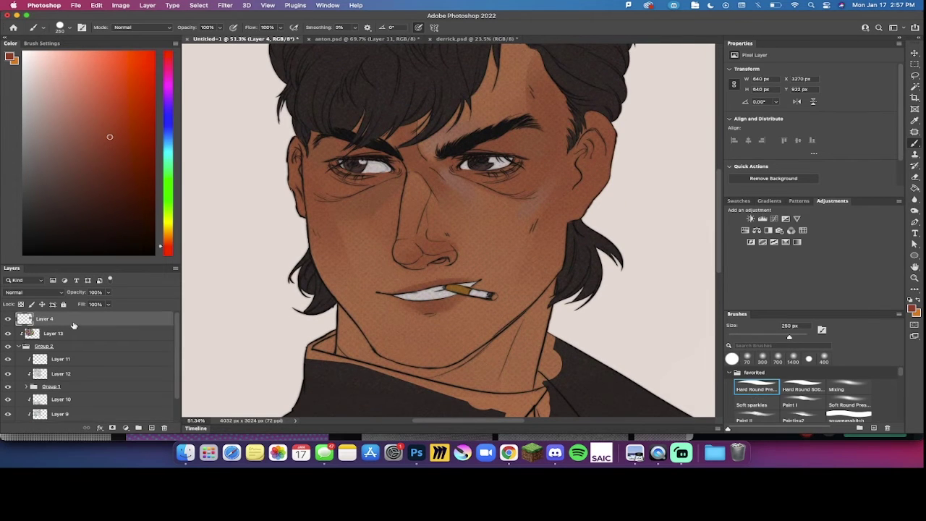
pyautogui.click(750, 219)
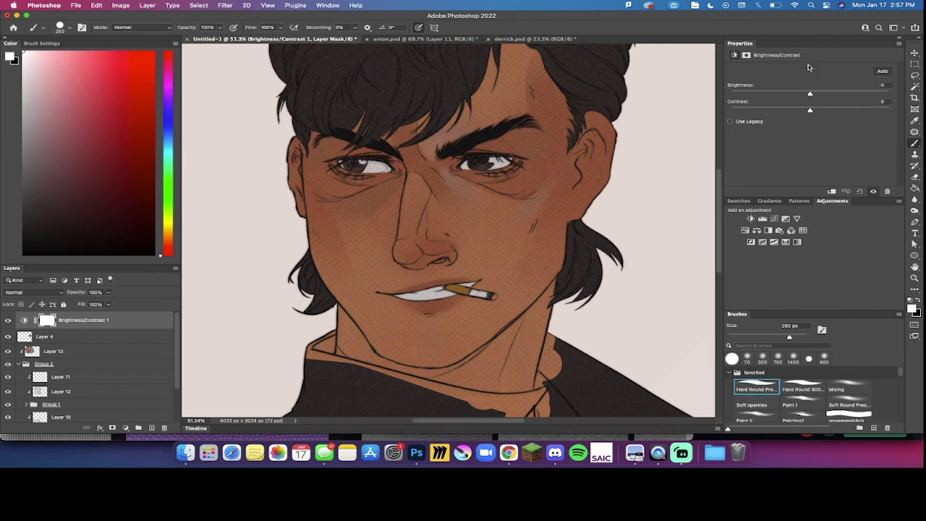
pyautogui.moveTo(810, 92)
pyautogui.mouseDown()
pyautogui.moveTo(798, 95)
pyautogui.moveTo(818, 111)
pyautogui.moveTo(802, 91)
pyautogui.moveTo(786, 106)
pyautogui.moveTo(803, 107)
pyautogui.moveTo(800, 120)
pyautogui.mouseUp()
# Step: Add a Color Balance adjustment layer with midtones at +4 Cyan–Red, -1 Magenta–Green and -2 Yellow–Blue
pyautogui.click(756, 231)
pyautogui.scroll(-5, 539, 219)
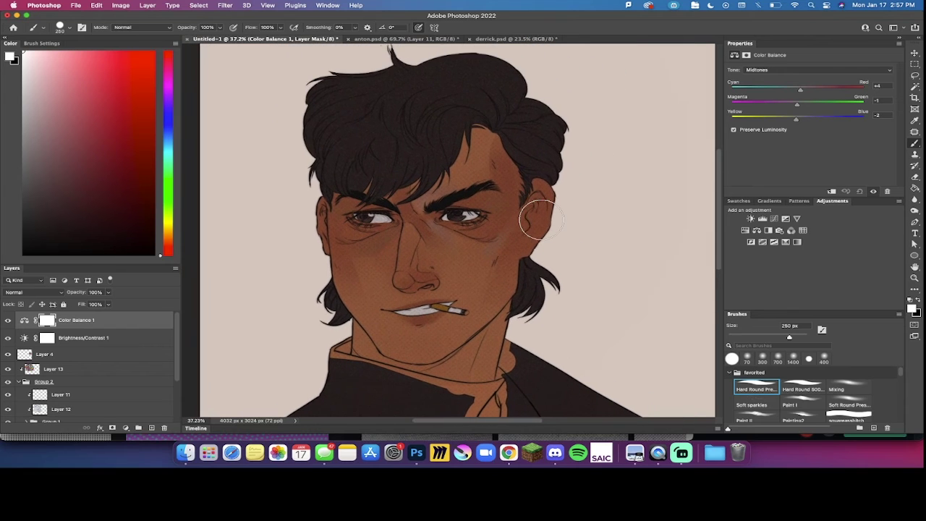
pyautogui.scroll(5, 540, 218)
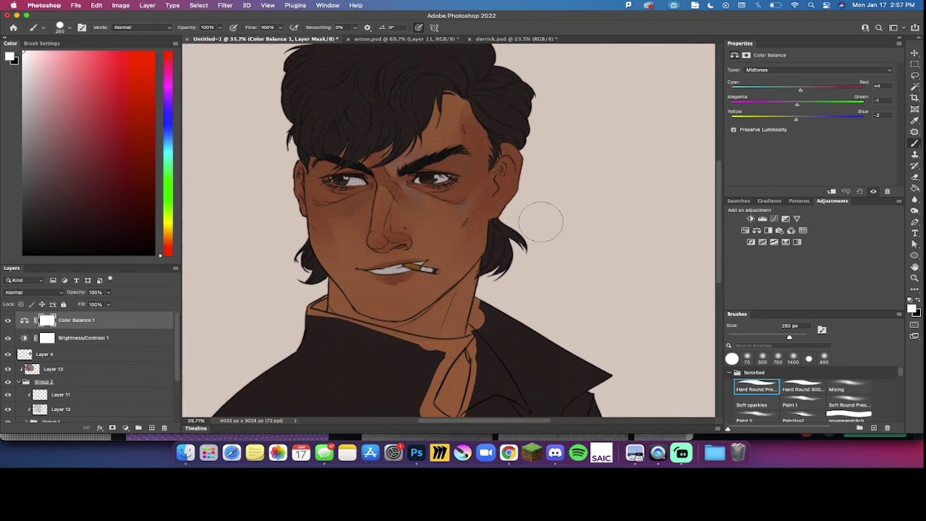
pyautogui.scroll(2, 541, 210)
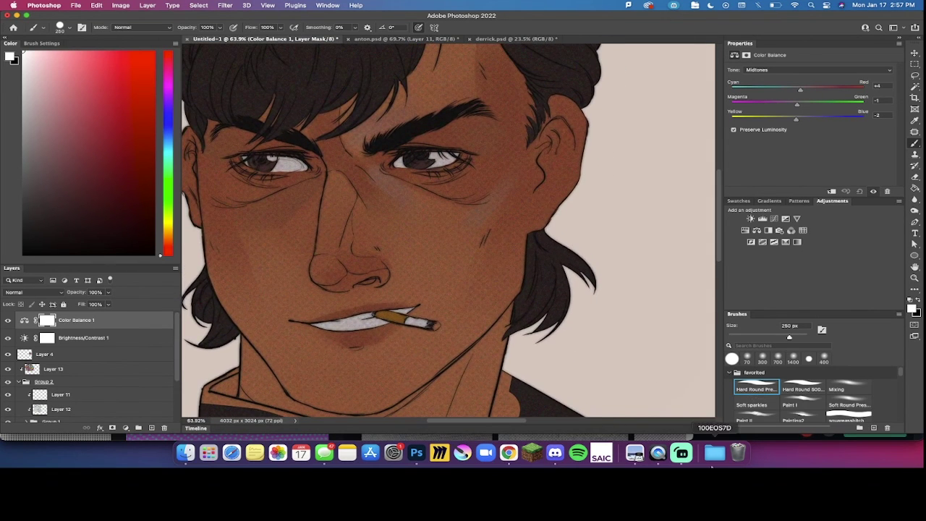
pyautogui.click(682, 454)
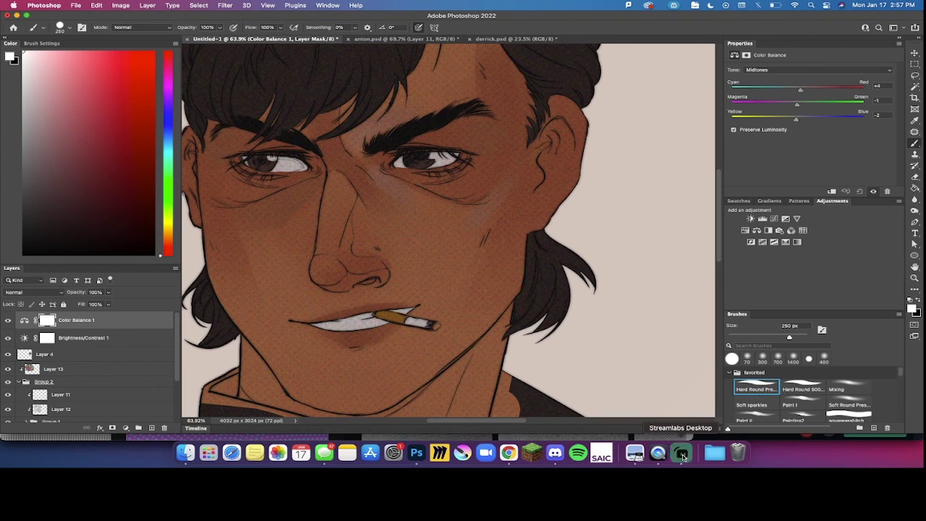